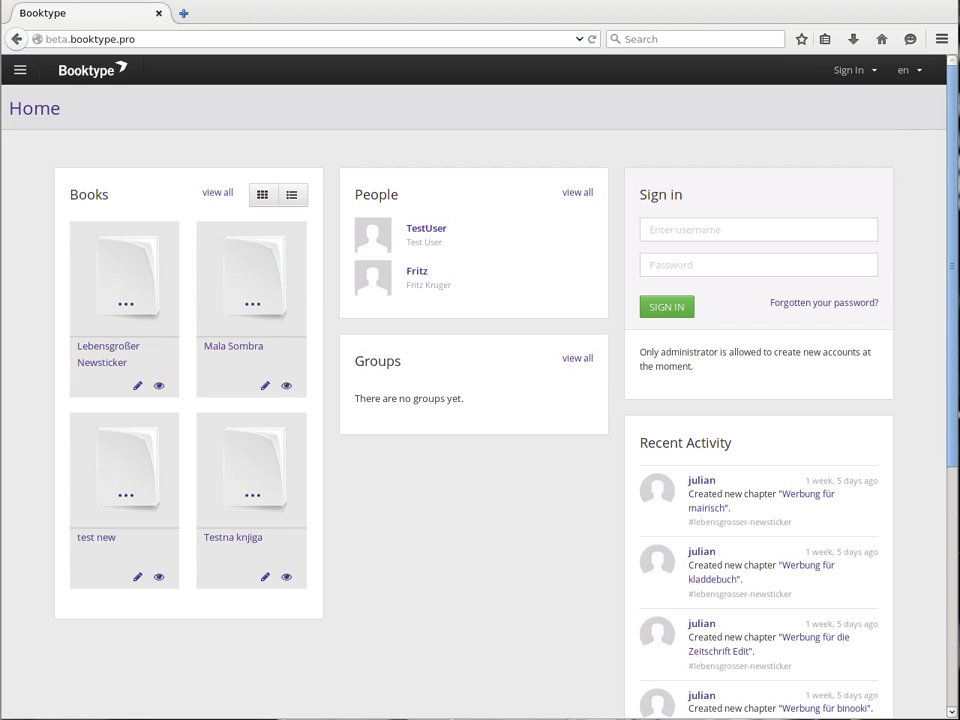
Sign in to beta.booktype.pro using the saved account from the username autocomplete.
left_click(160, 39)
left_click_drag(160, 39, 32, 39)
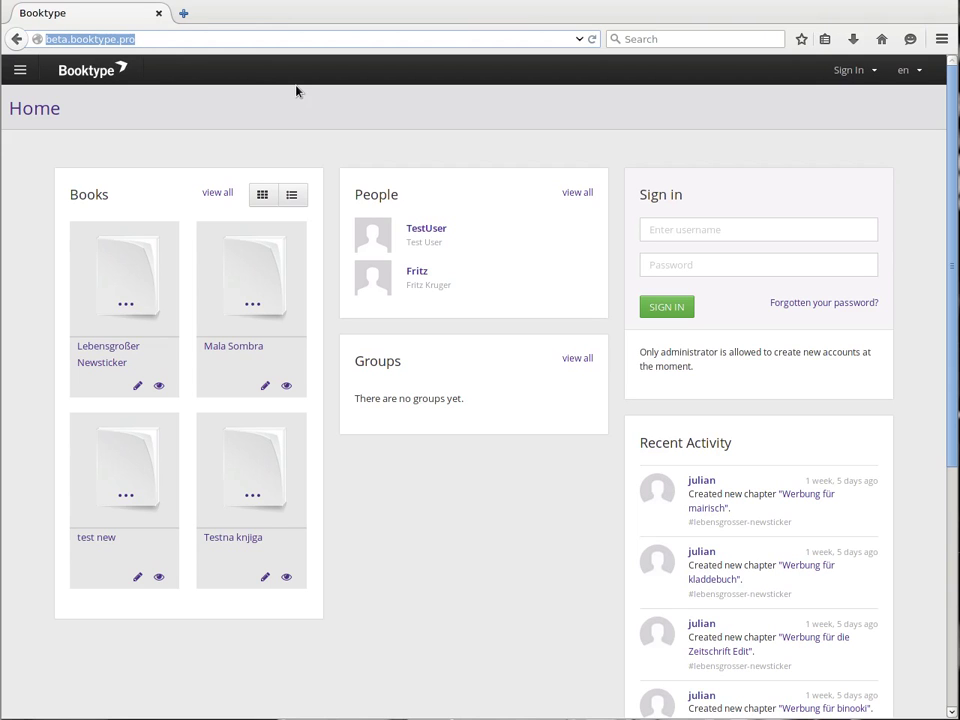
left_click(697, 231)
type("D")
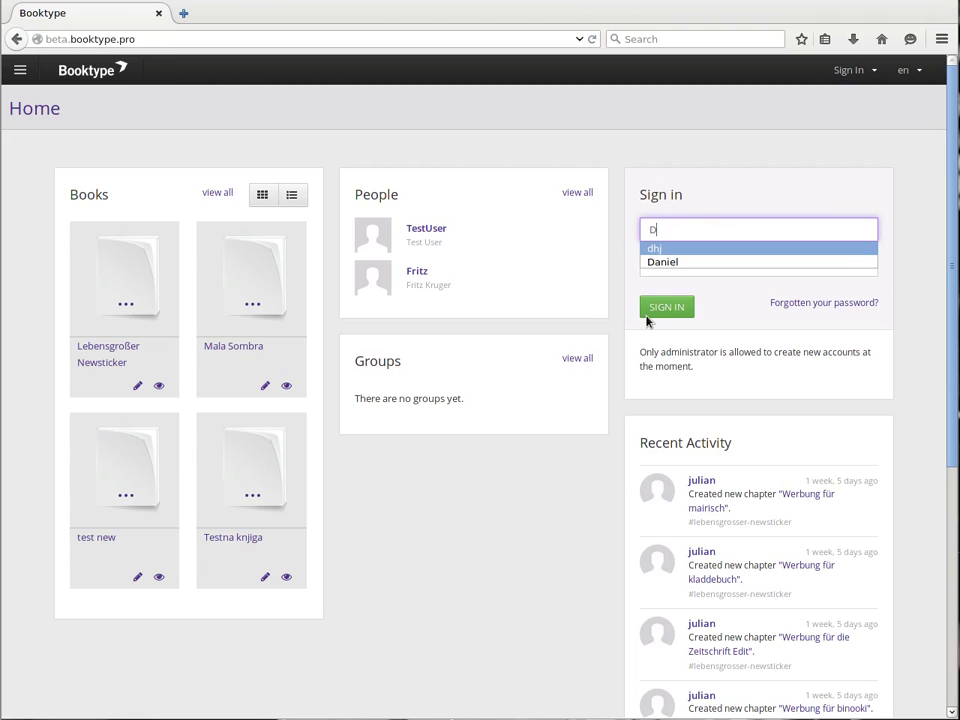
left_click(668, 262)
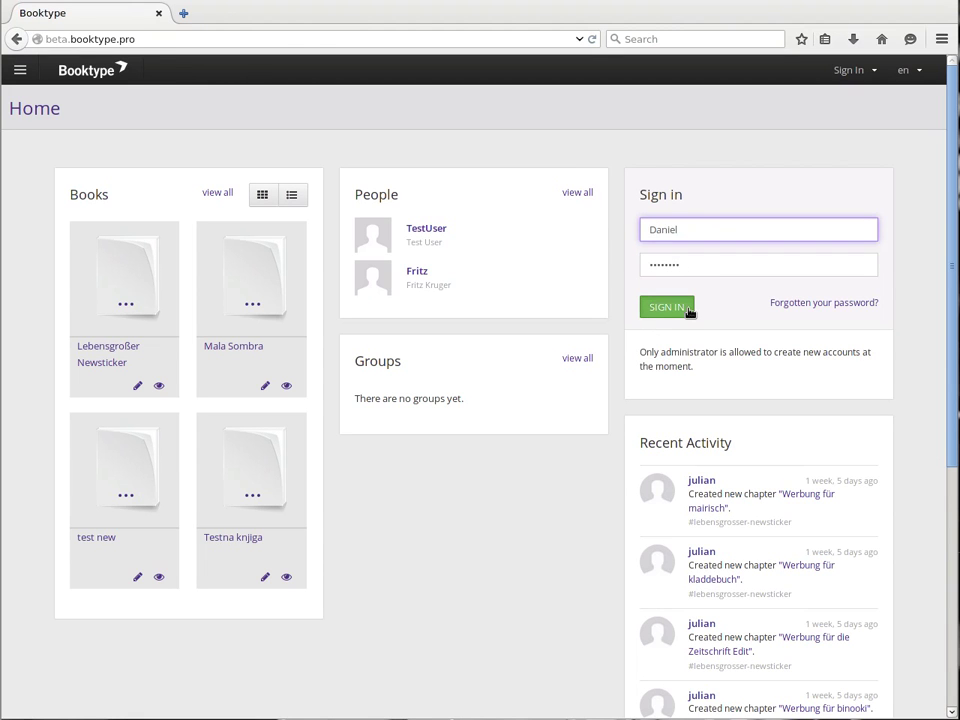
left_click(688, 311)
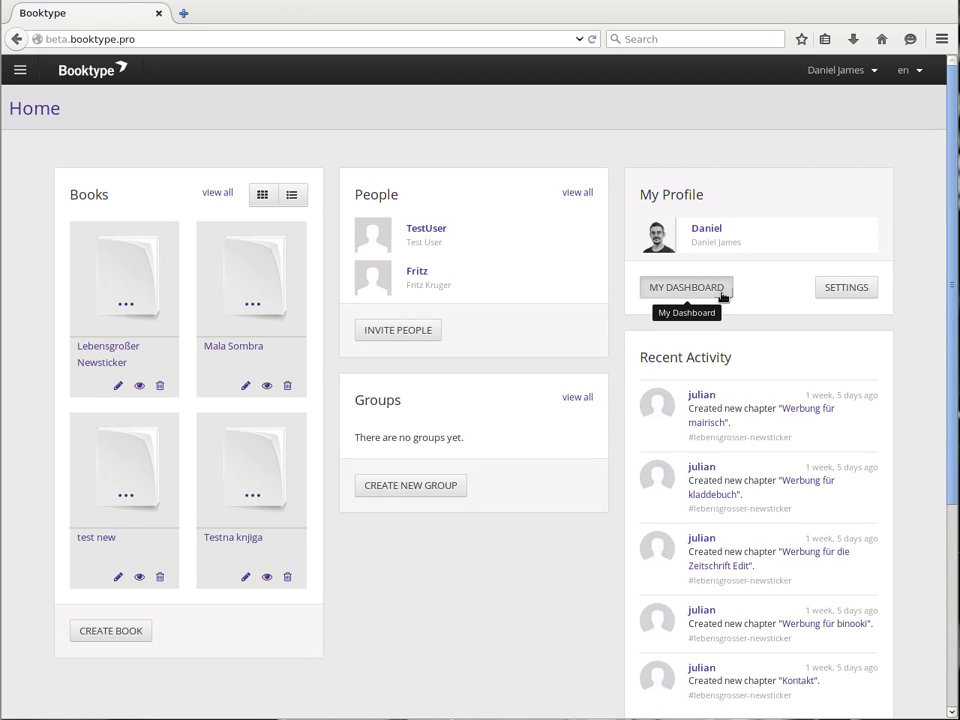
Go to My Dashboard and launch the Create New Book wizard.
left_click(688, 287)
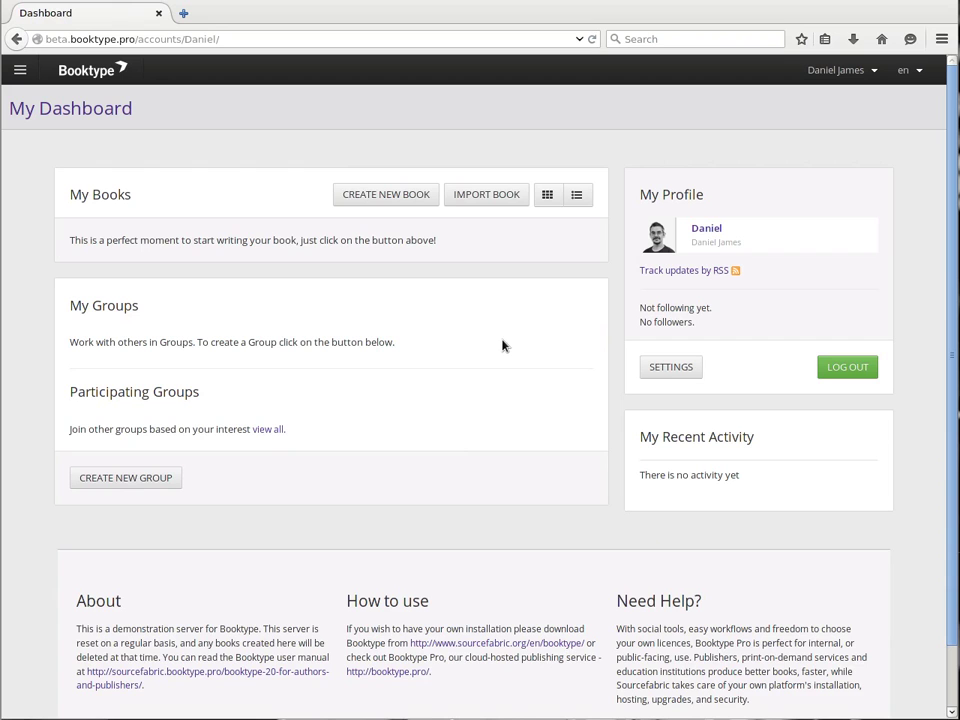
left_click(424, 206)
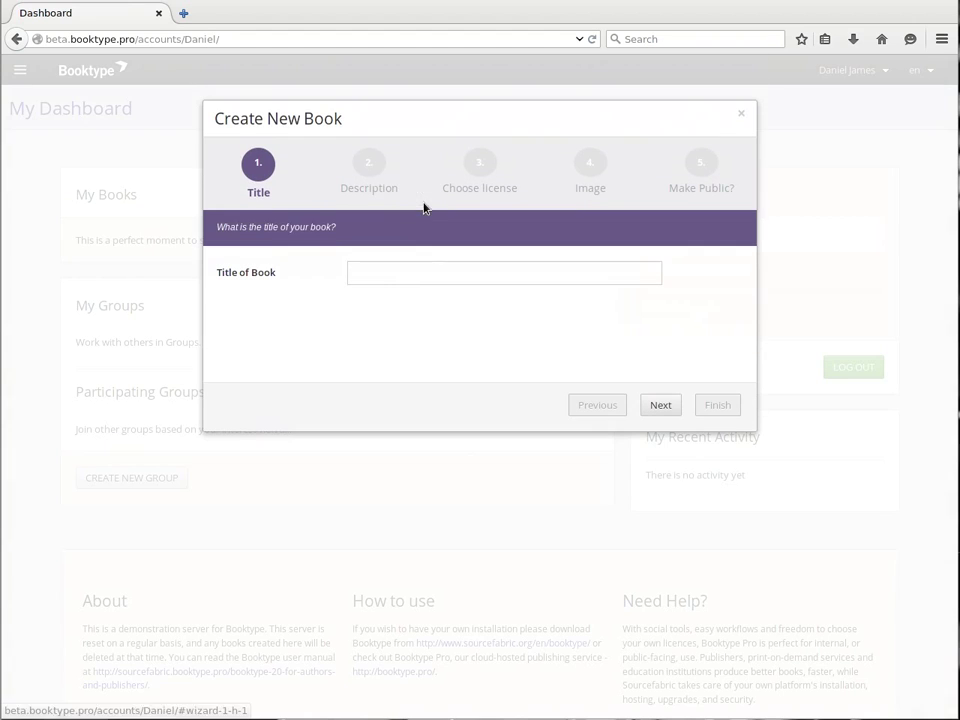
Title the new book 'A preview of Booktype 2.0'.
left_click(416, 272)
type("B")
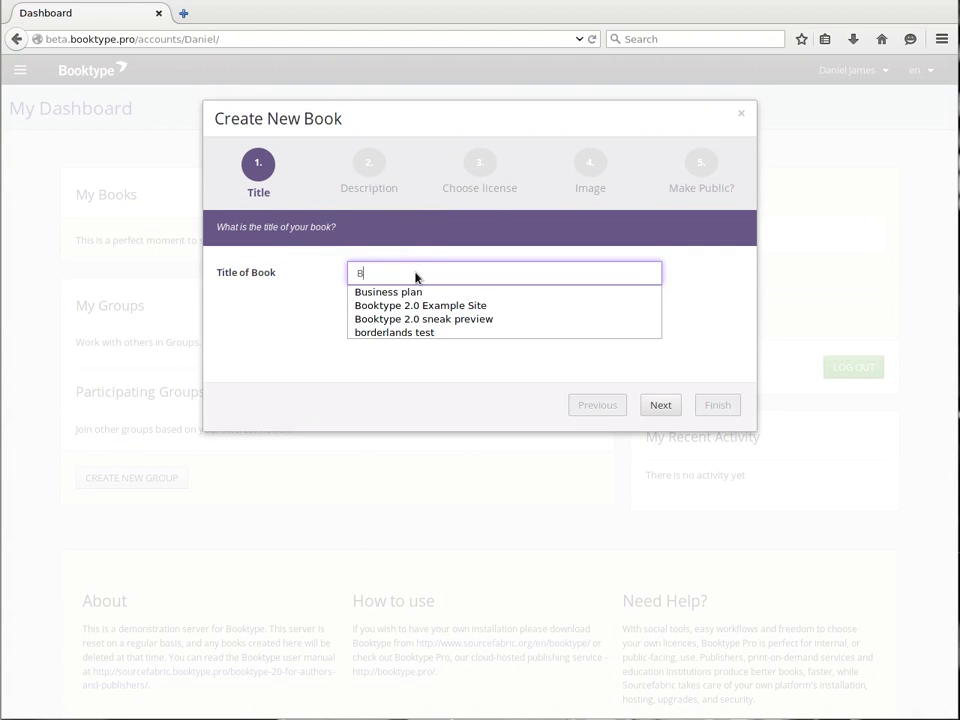
type("ookty")
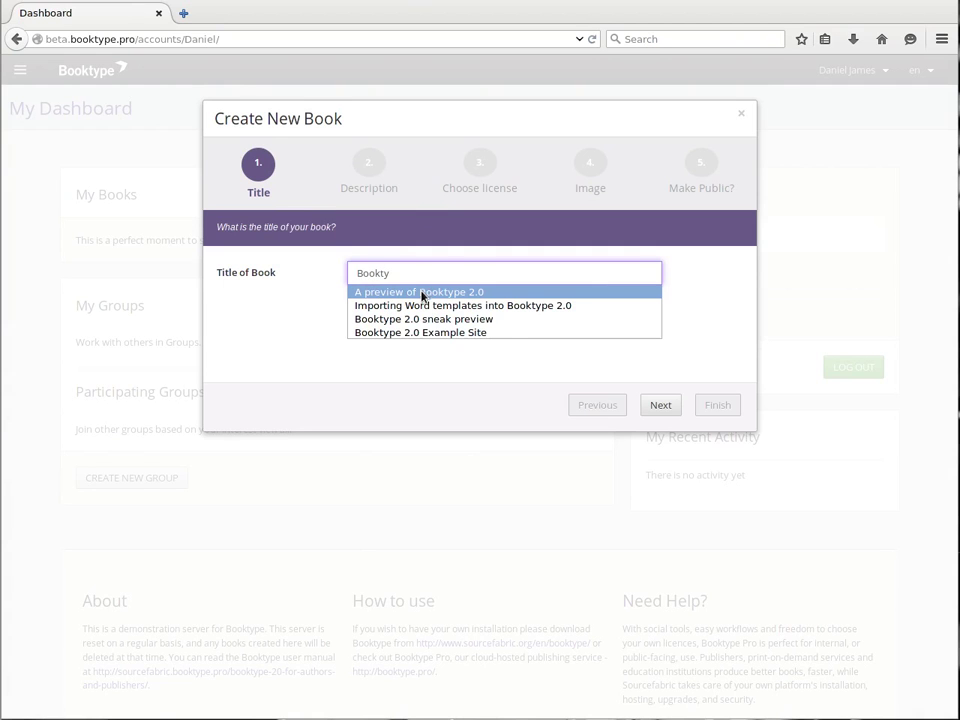
left_click(422, 295)
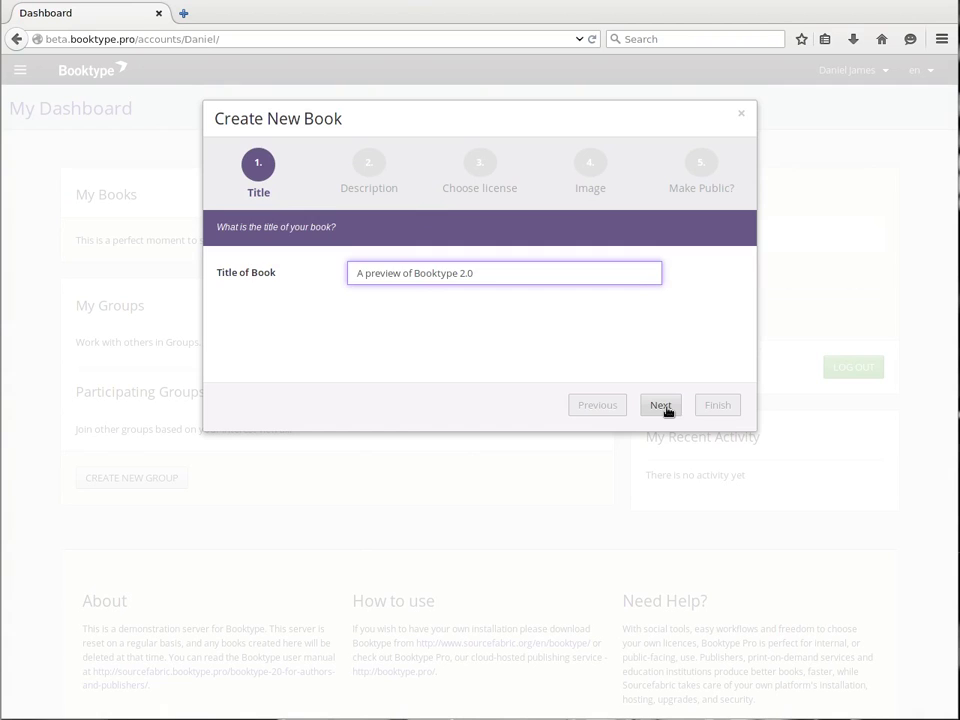
left_click(664, 407)
Give the book the description 'Example' and the Public Domain licence.
left_click(395, 282)
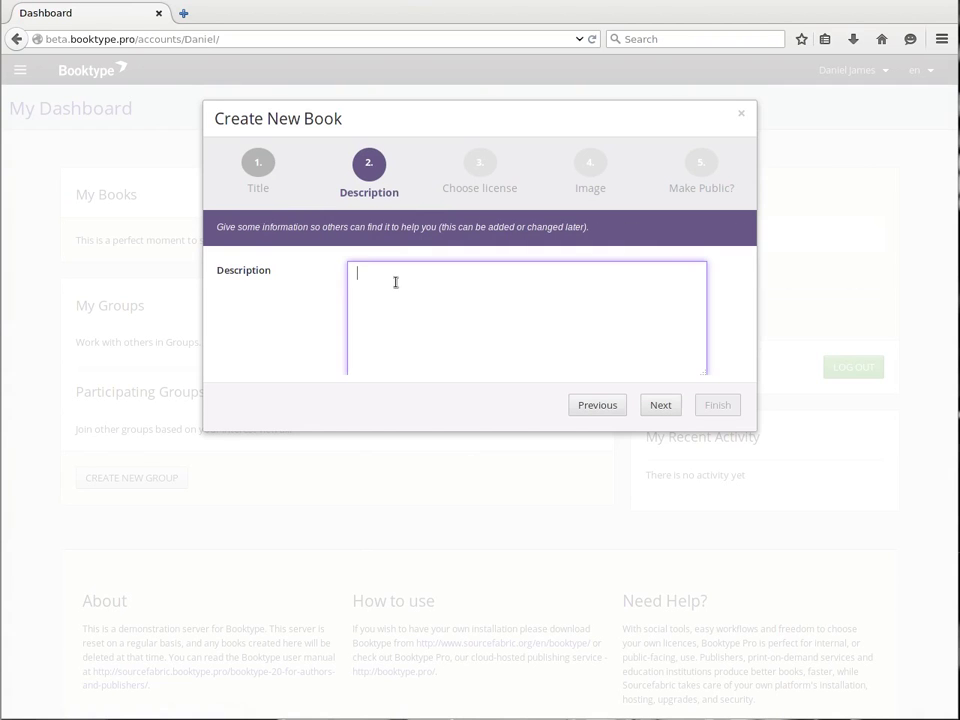
type("Example")
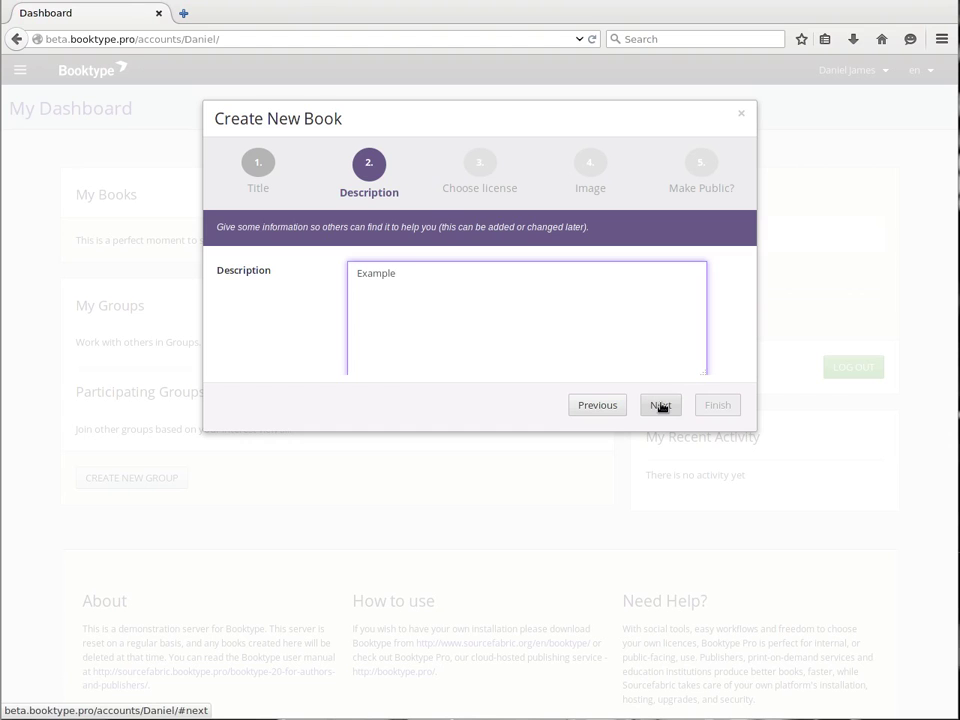
left_click(661, 406)
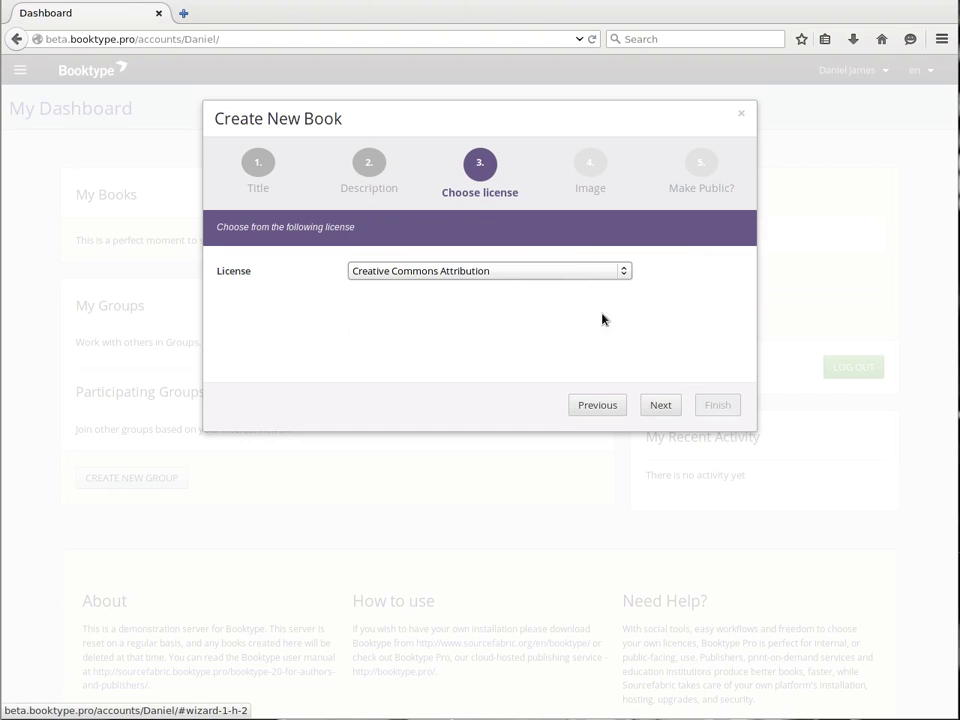
left_click(571, 274)
left_click(473, 410)
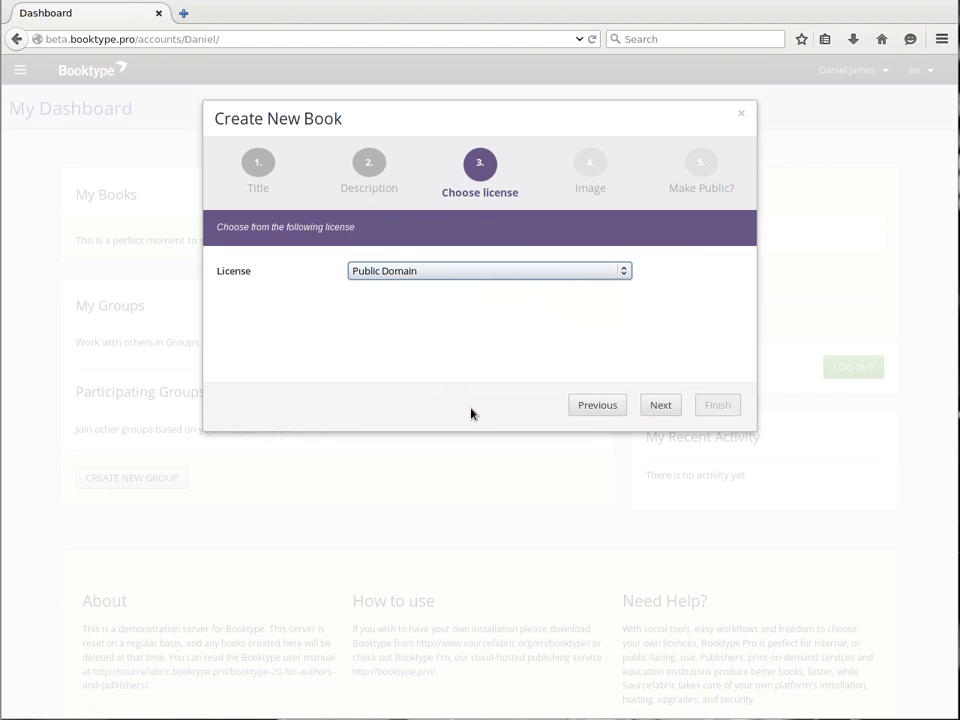
left_click(660, 405)
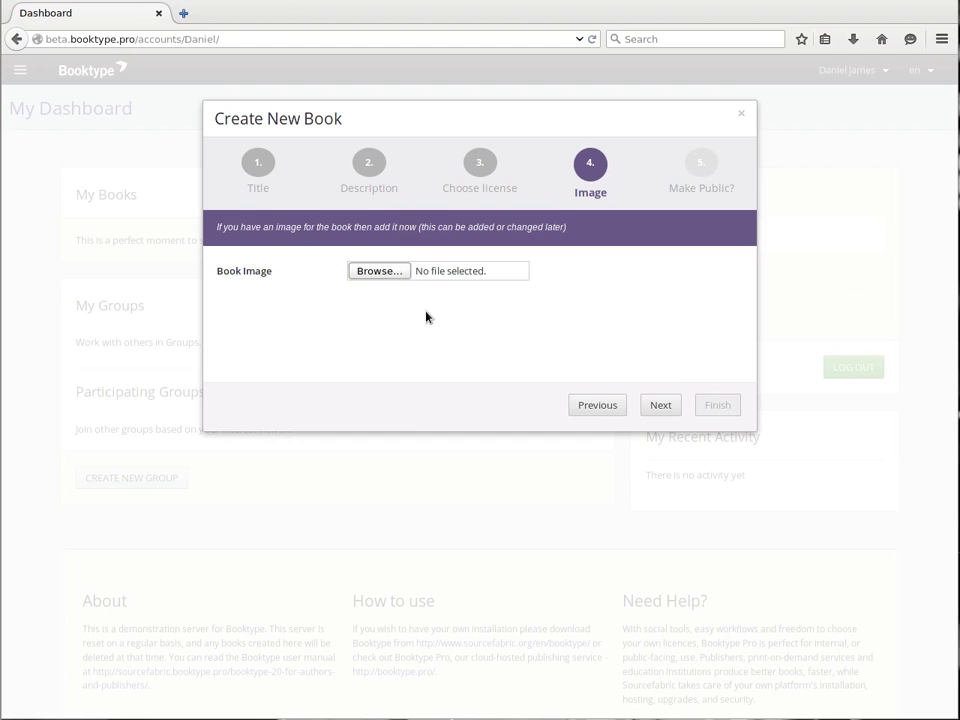
Use Desktop's booktype_books.jpg as the book image and make the book visible to everyone.
left_click(388, 275)
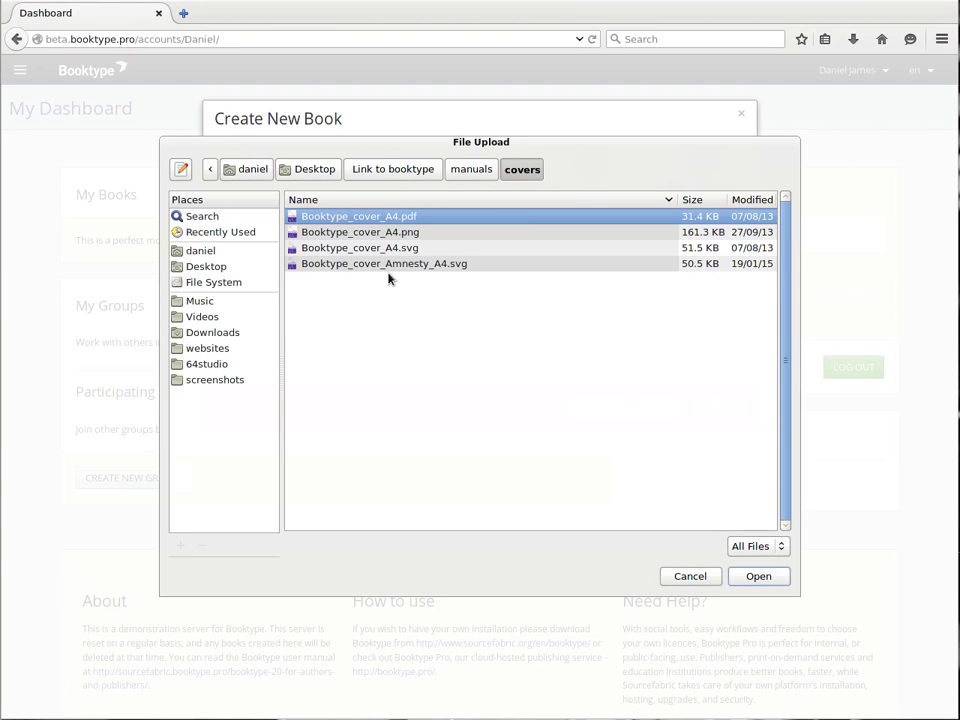
left_click(319, 169)
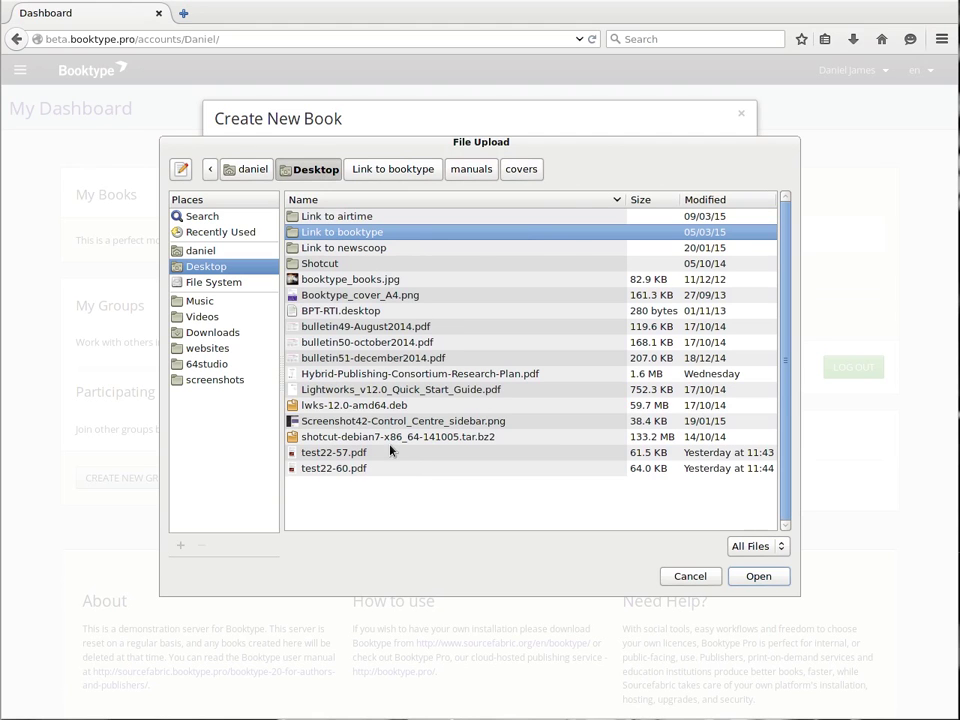
left_click(360, 279)
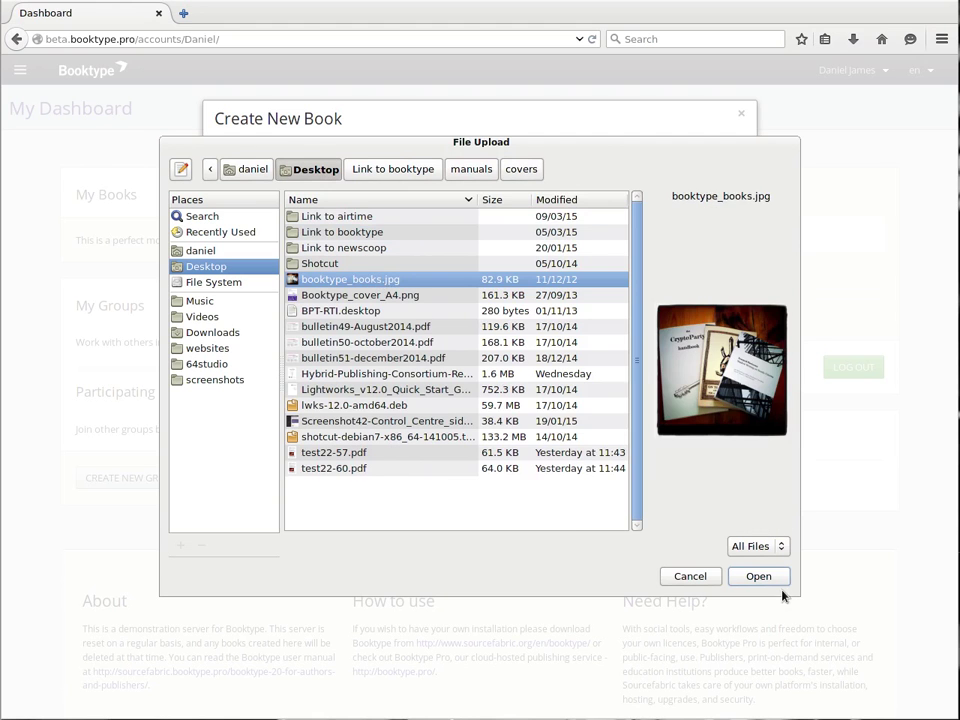
left_click(776, 576)
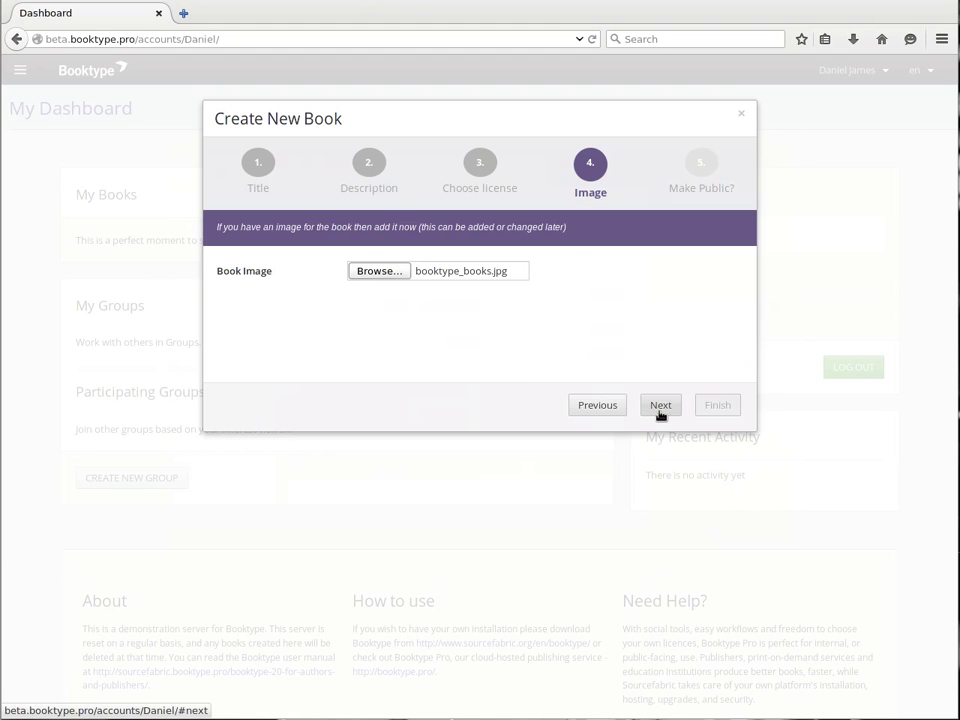
left_click(659, 411)
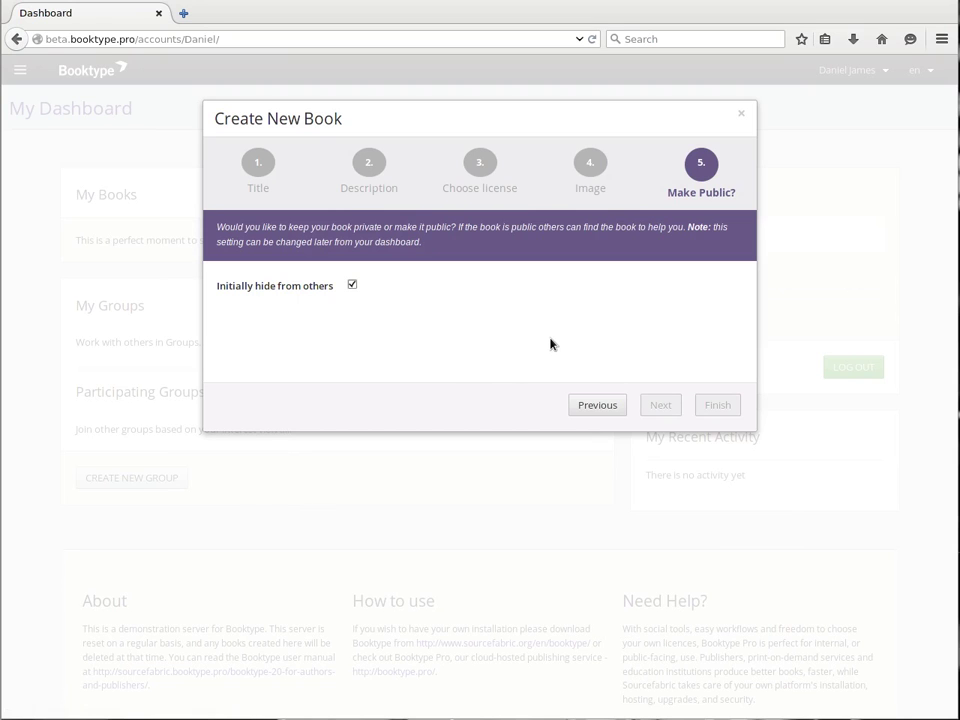
left_click(352, 286)
Finish the wizard and check the slug a-preview-of-booktype-20 and the title on Book Details.
left_click(731, 412)
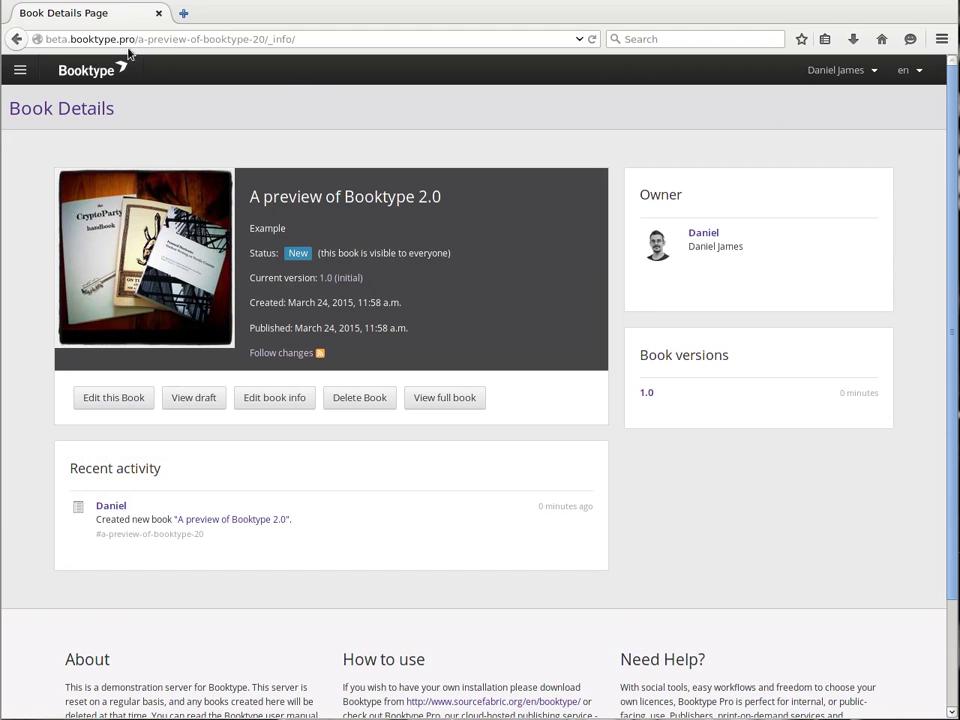
left_click_drag(139, 39, 267, 40)
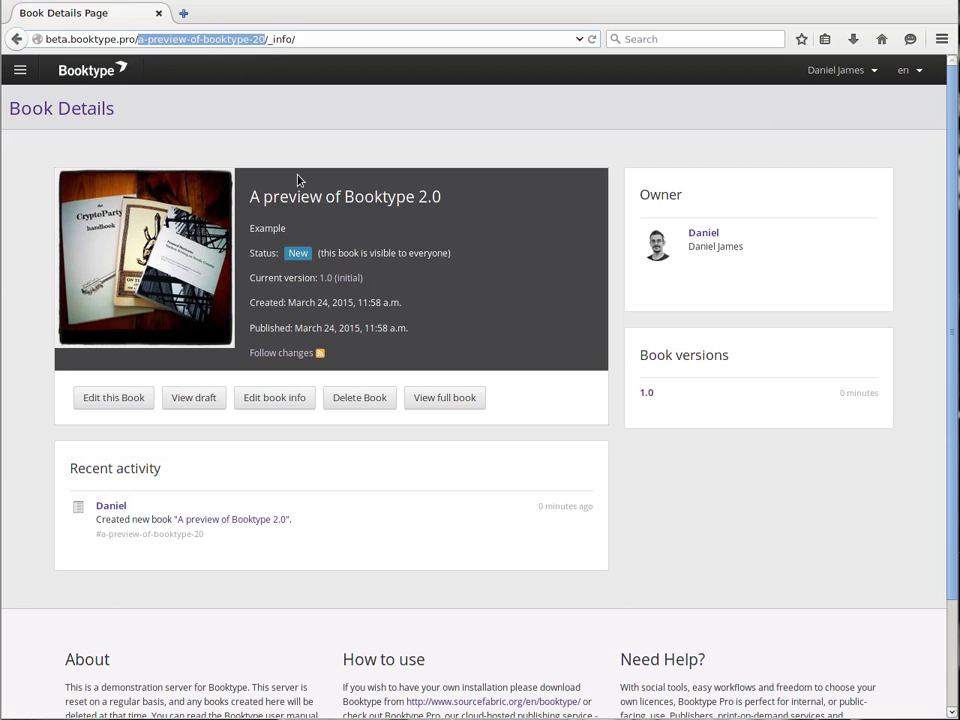
left_click_drag(250, 197, 442, 198)
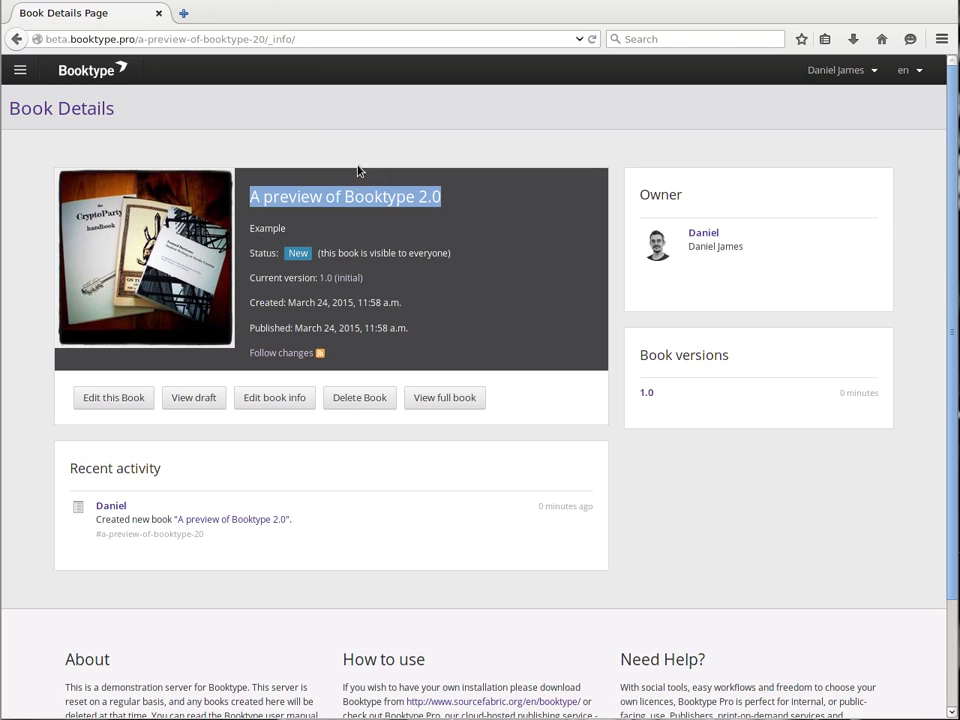
In the book editor, create a new chapter titled 'Chapter 1'.
left_click(138, 404)
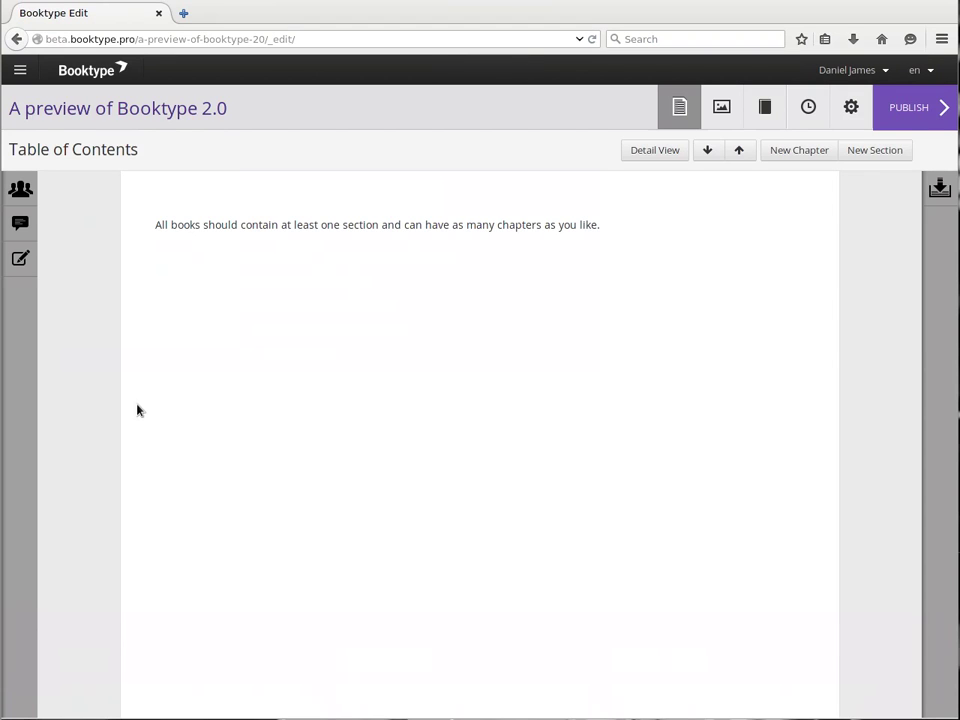
left_click(802, 155)
left_click(480, 174)
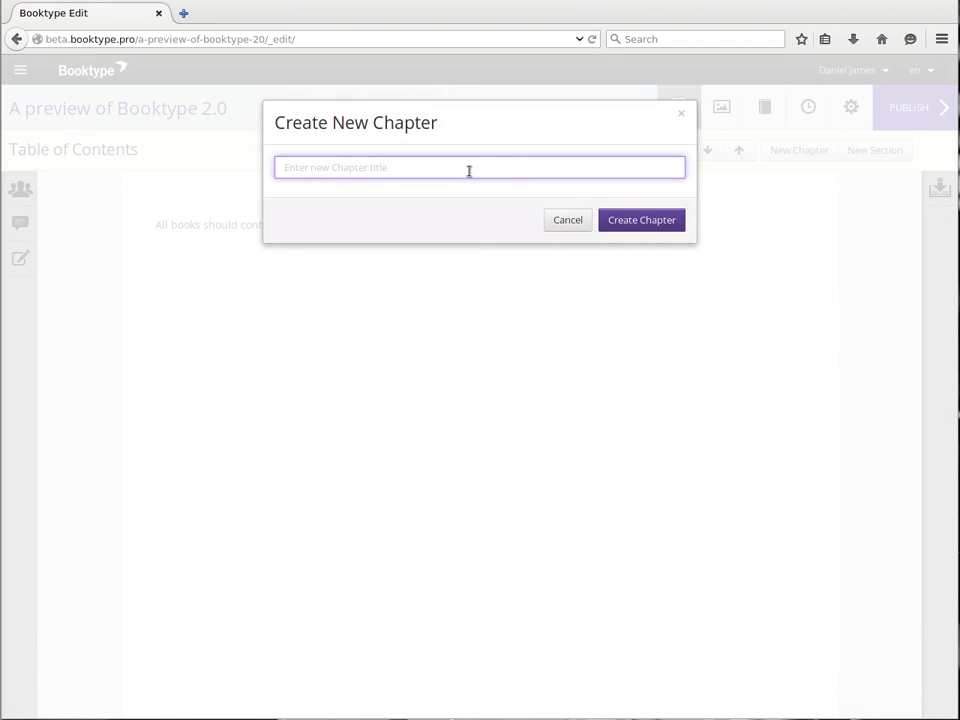
type("Chapter 1")
left_click(666, 220)
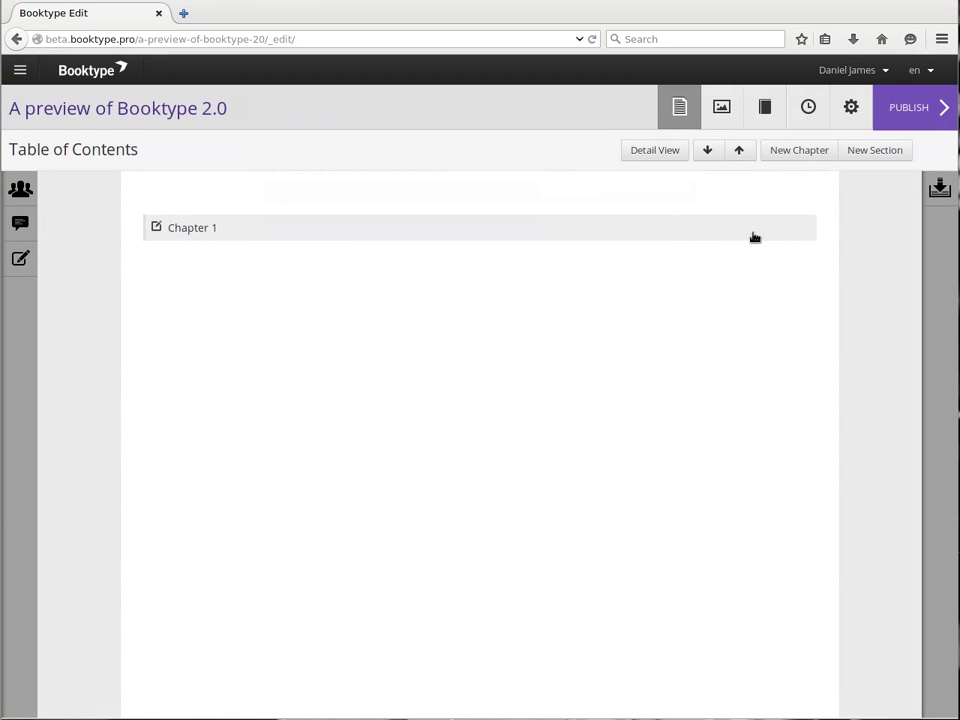
Write 'This is my book about Booktype.' in Chapter 1 and save it.
left_click(767, 228)
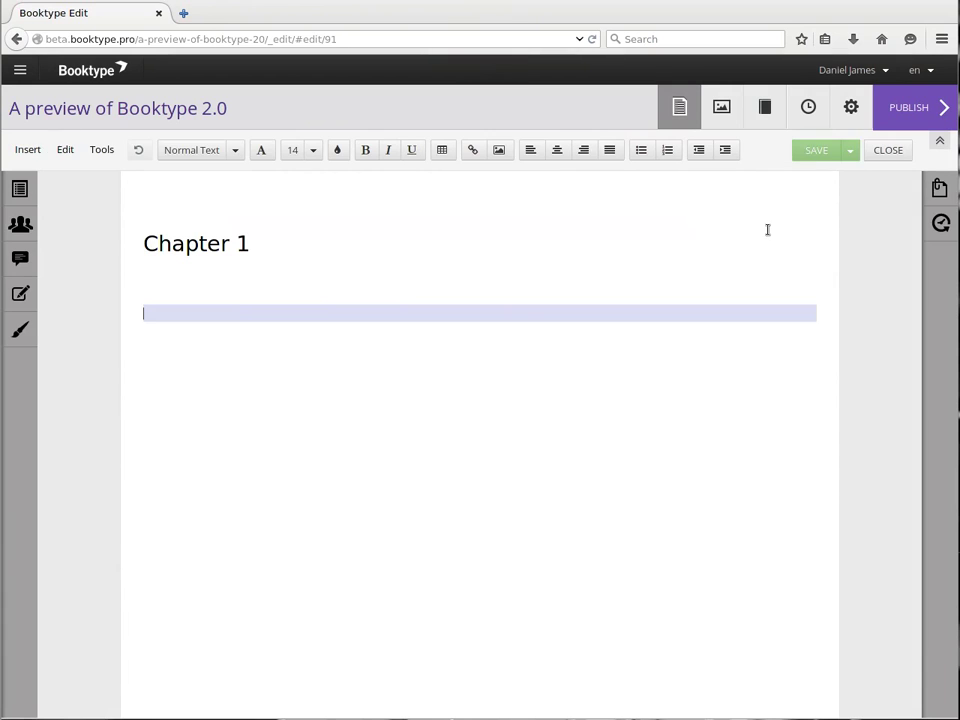
type("T")
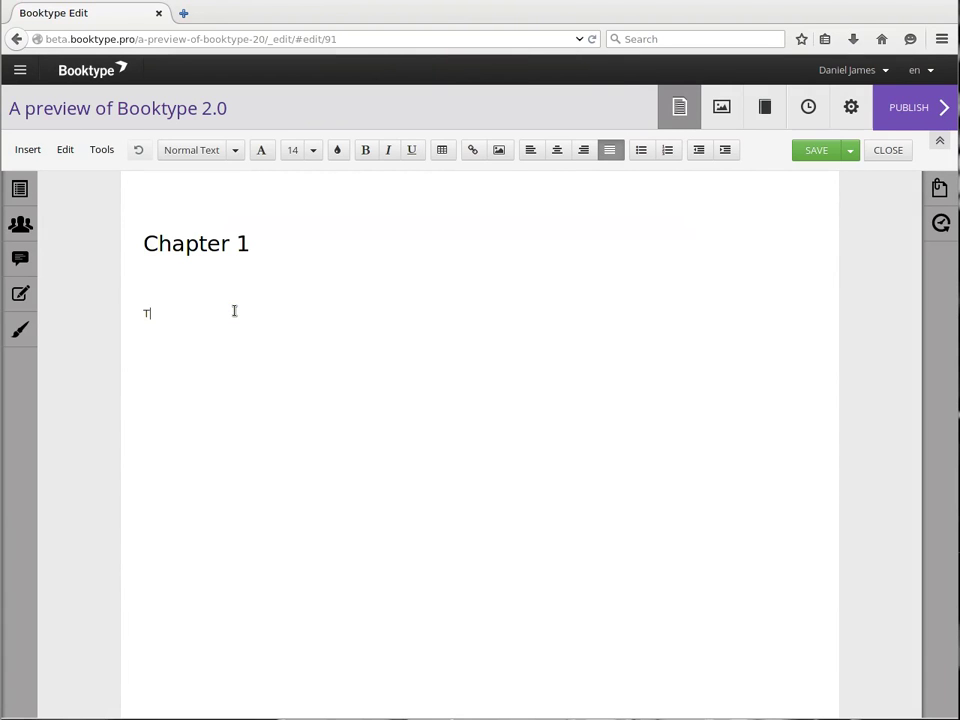
type("his is my book about Booktype.")
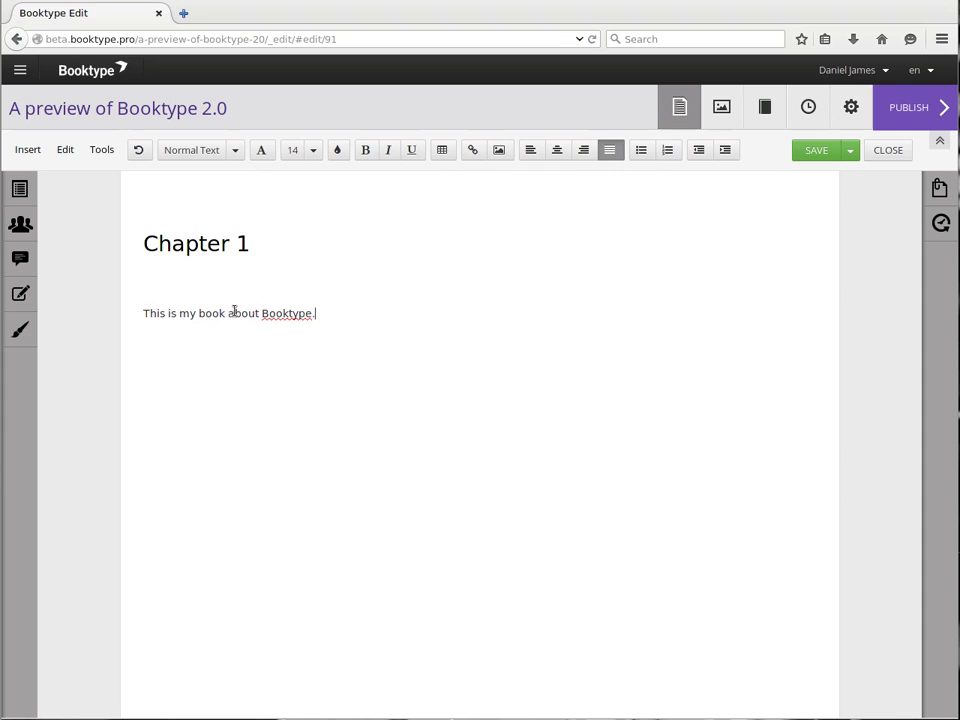
left_click(816, 154)
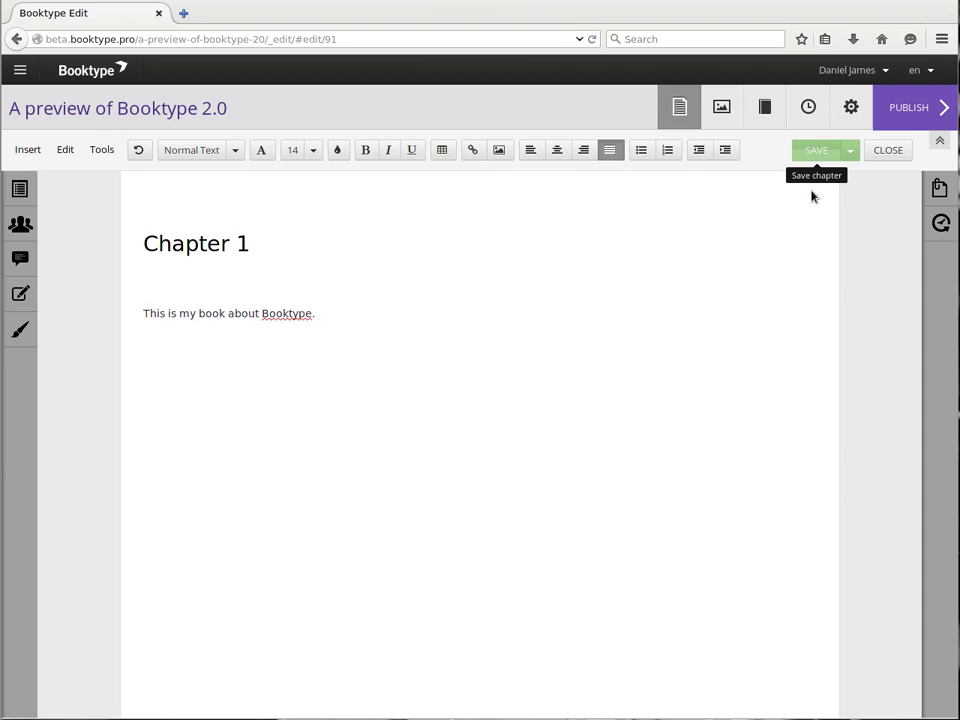
Create a section named 'First Section' and move Chapter 1 below it.
left_click(888, 150)
mouse_move(294, 233)
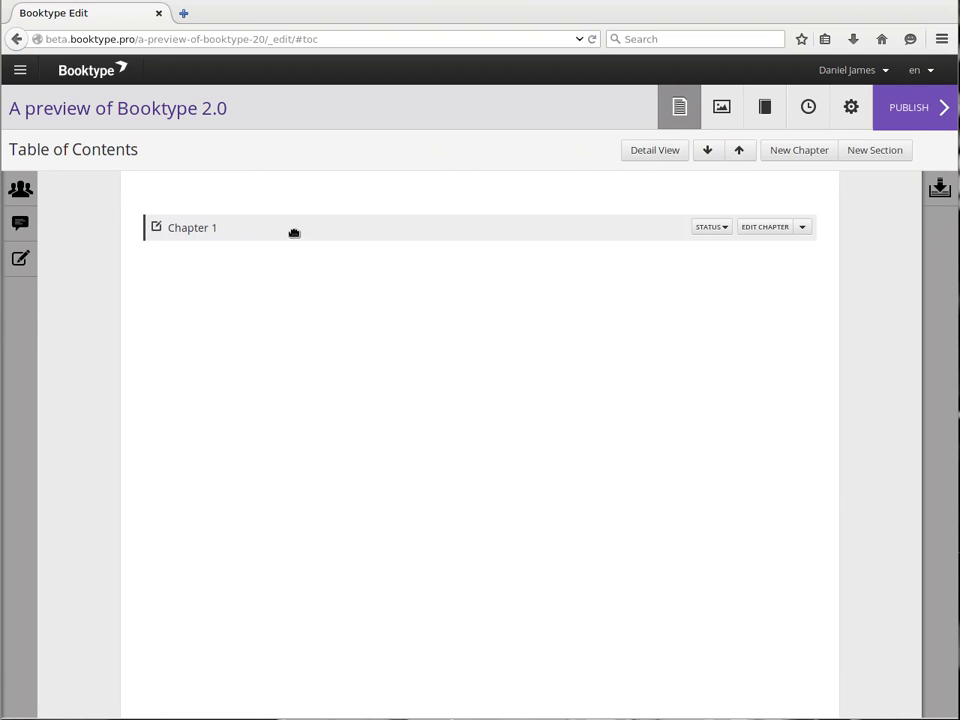
left_click(873, 162)
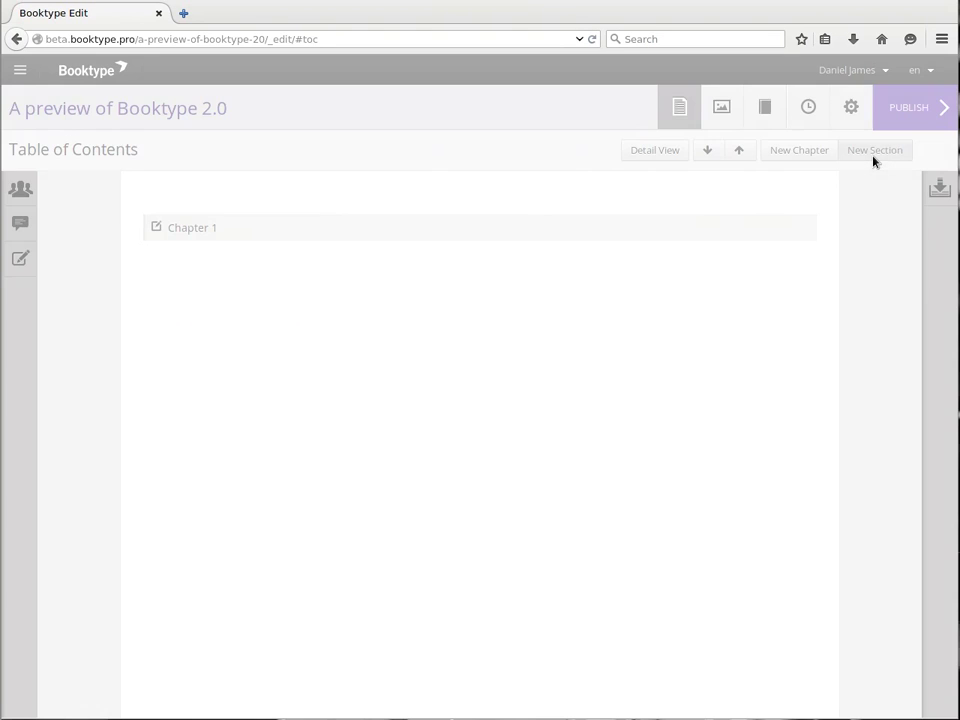
type("First")
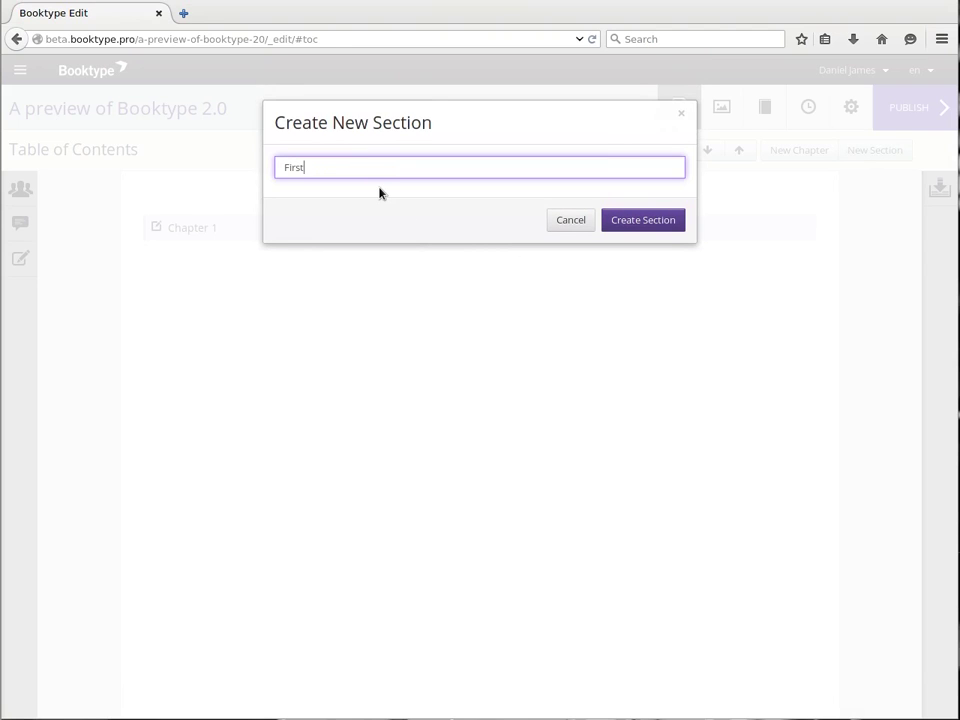
type(" Section")
left_click(663, 221)
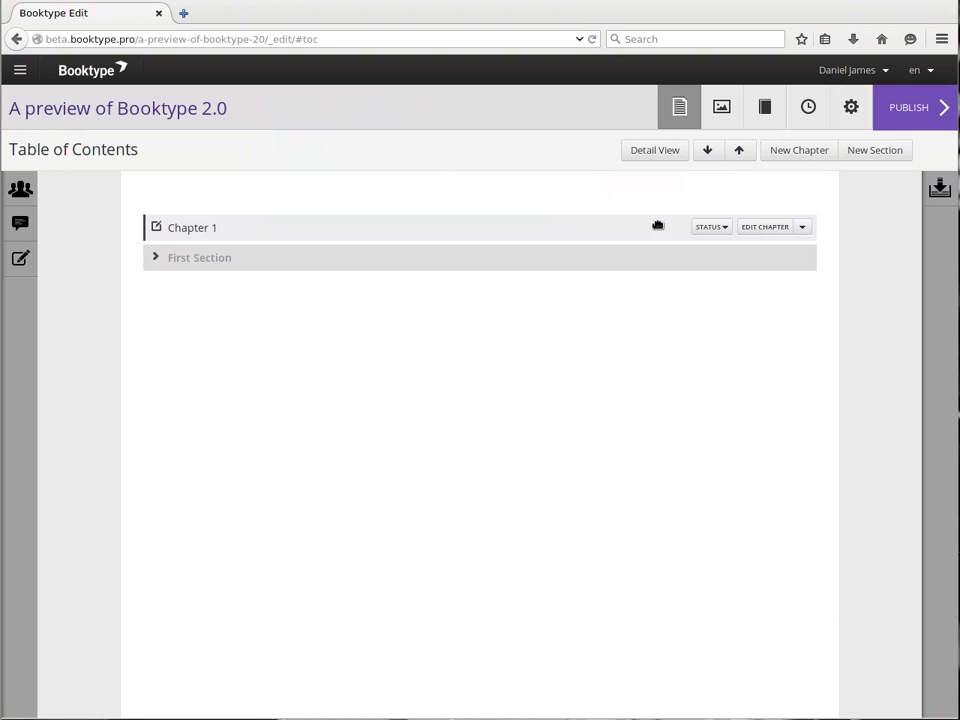
left_click_drag(289, 231, 286, 272)
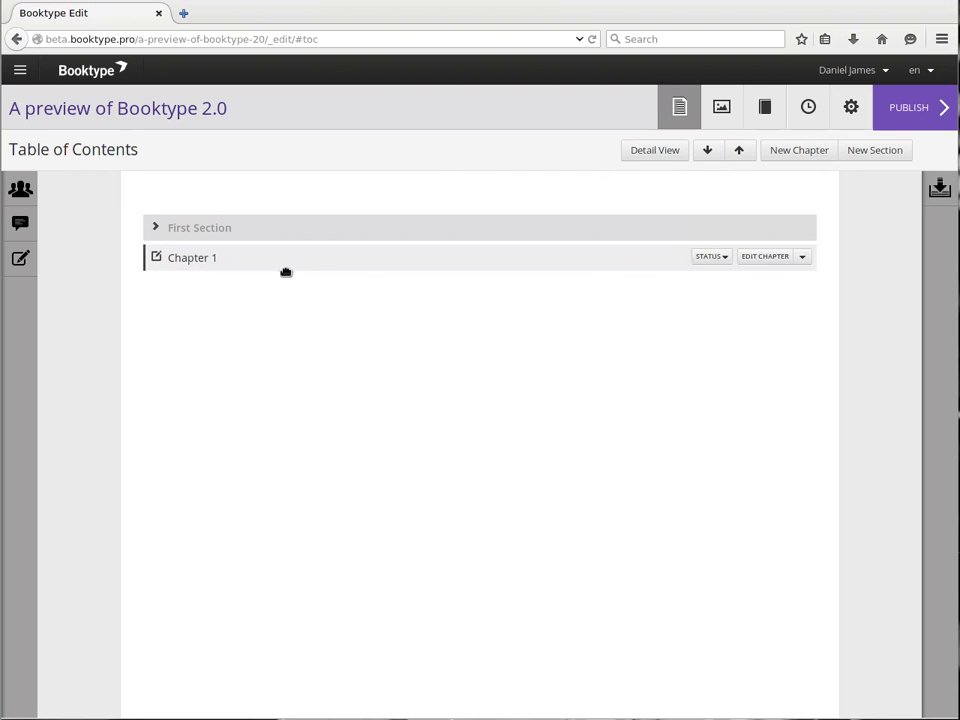
Create 'Second Section' and drag Chapter 1 back between the two sections.
left_click(872, 151)
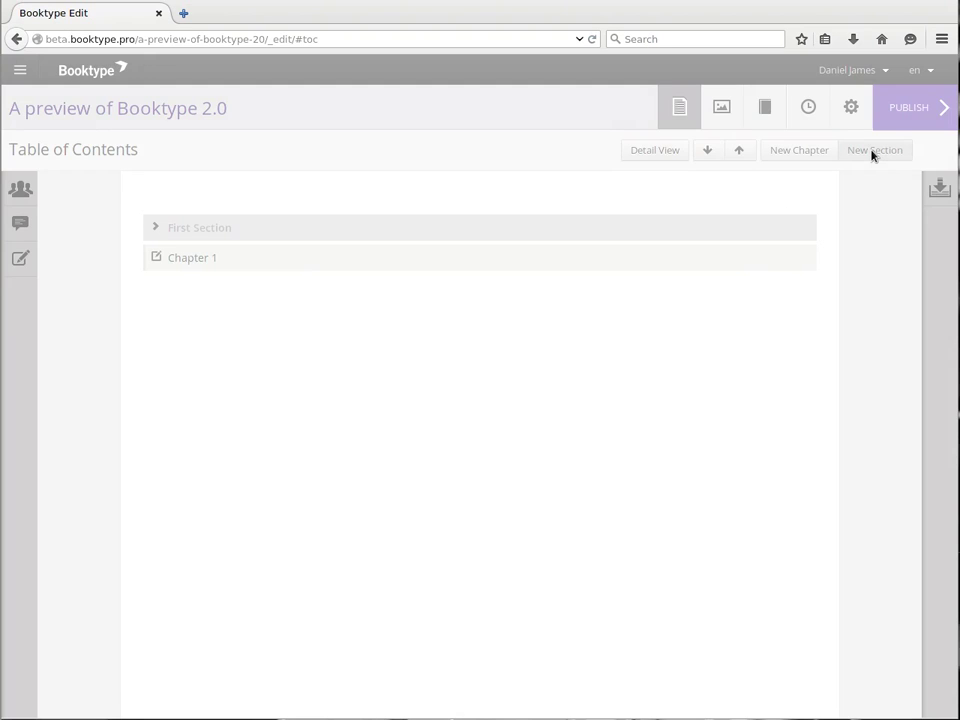
type("Secon")
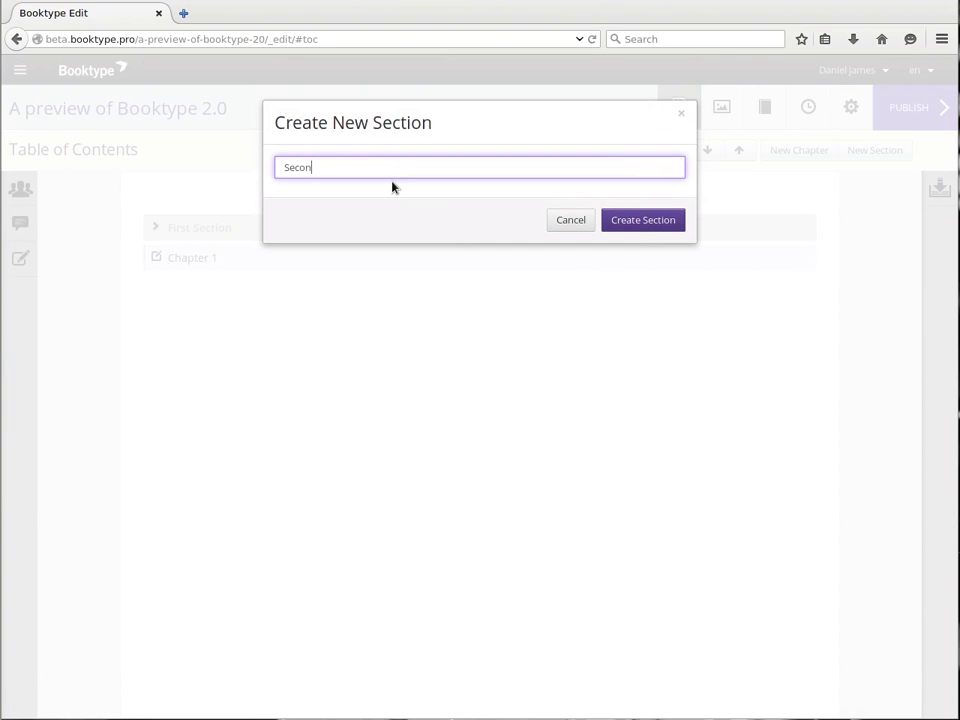
type("d Section")
left_click(642, 220)
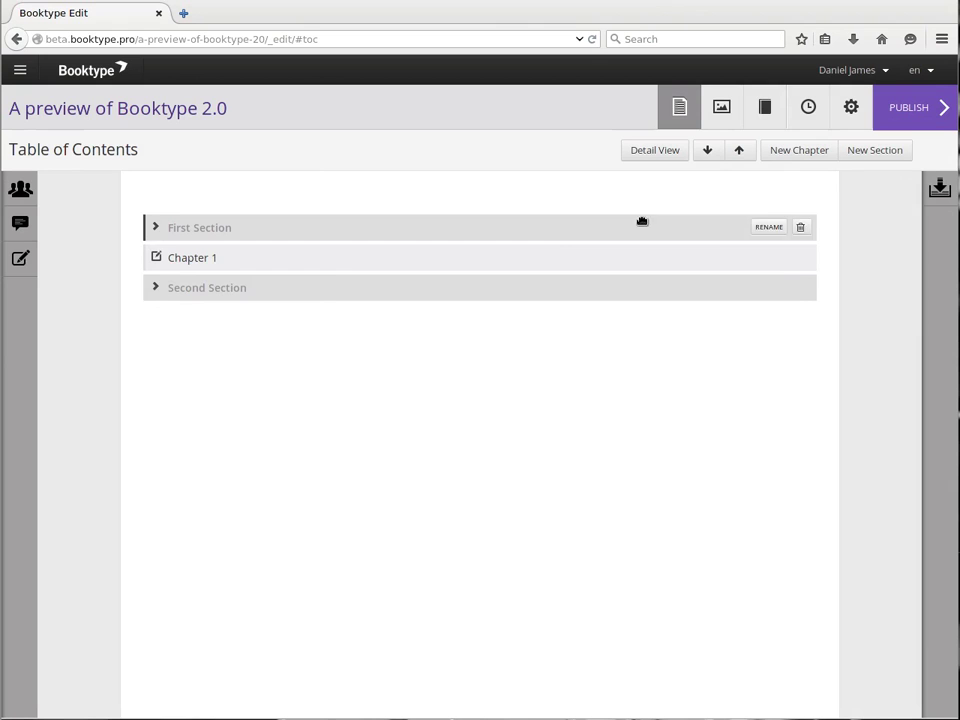
left_click_drag(317, 289, 317, 298)
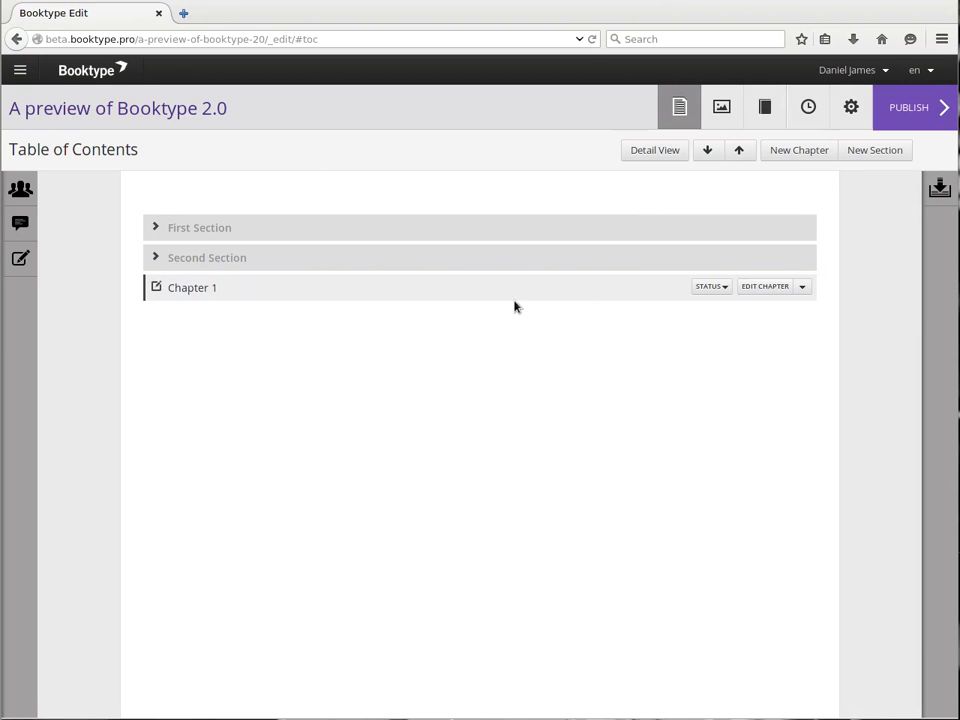
left_click_drag(500, 296, 373, 247)
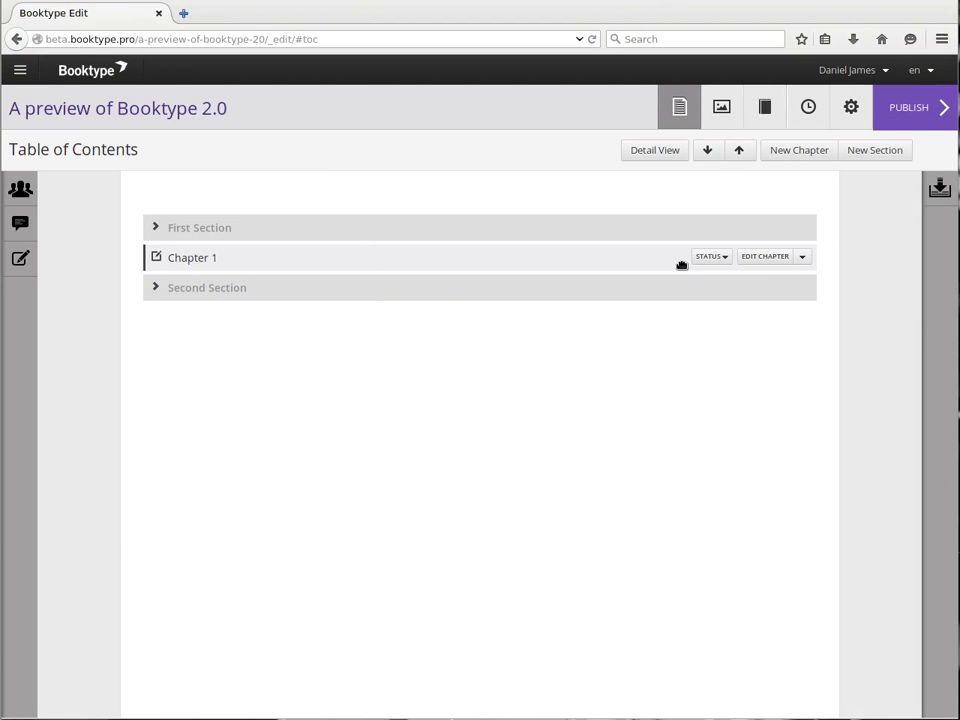
Upload screenshot42-control_centre_sidebar.png to the book's media and preview it at full size.
left_click(724, 114)
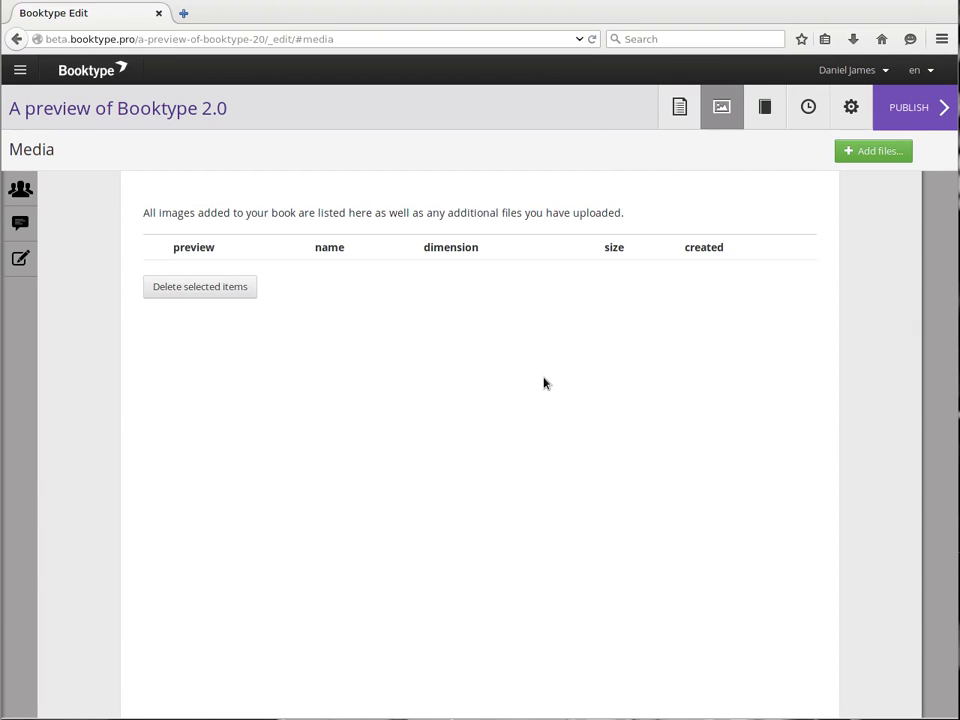
left_click(884, 157)
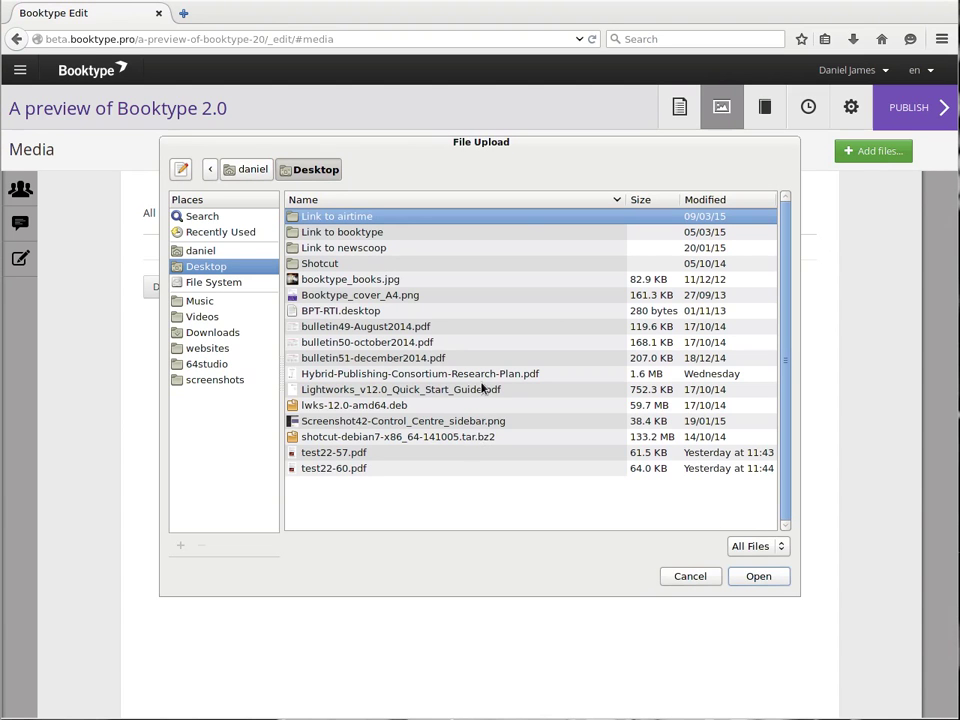
left_click(399, 421)
left_click(786, 577)
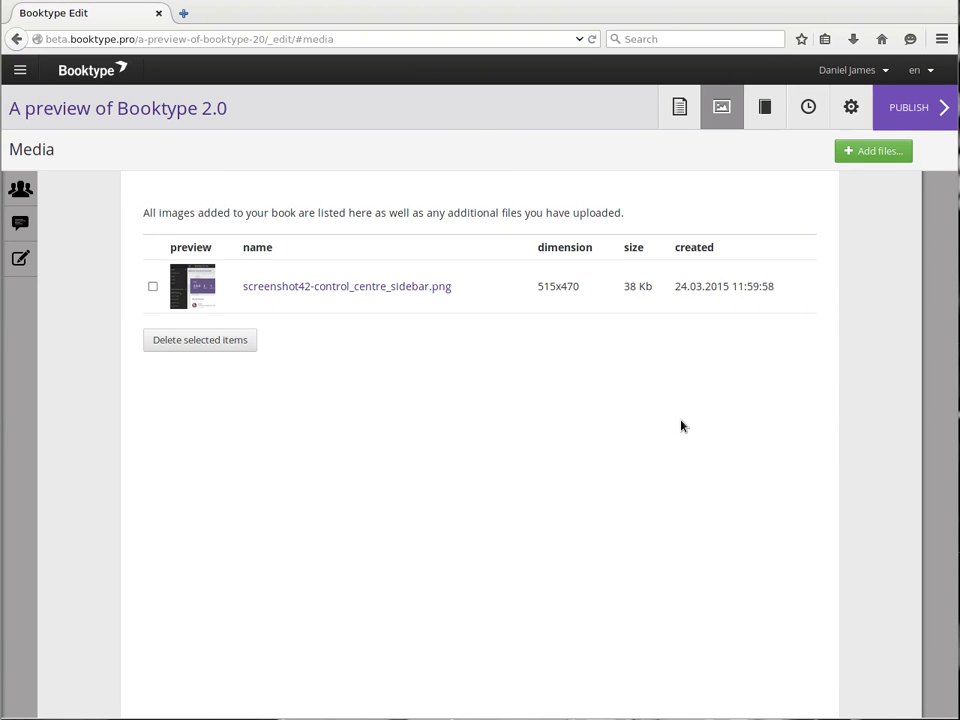
left_click(194, 286)
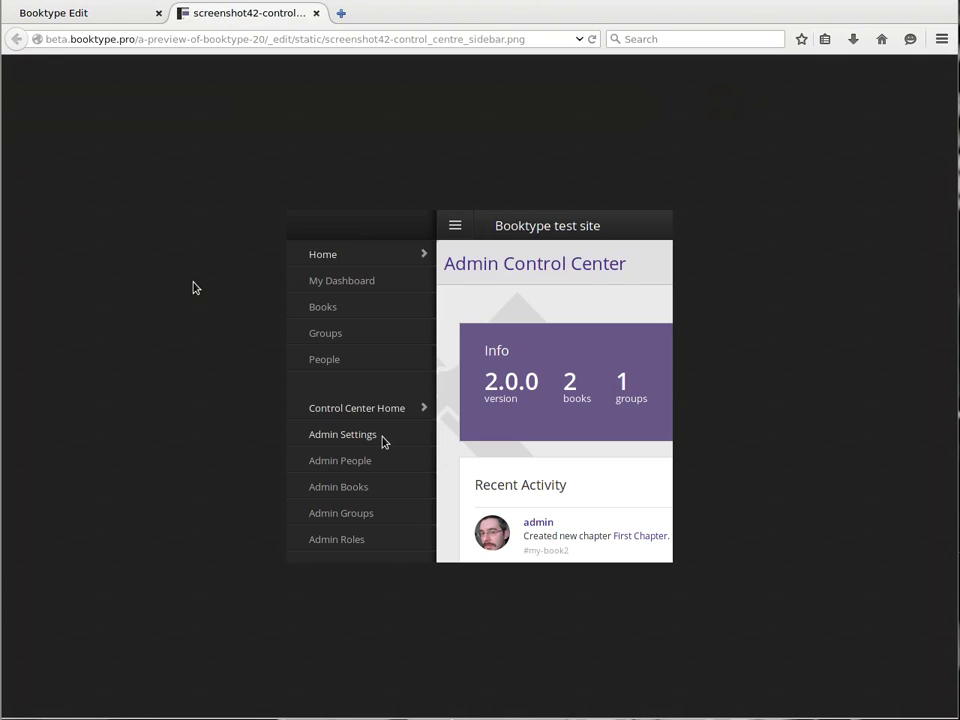
left_click(315, 13)
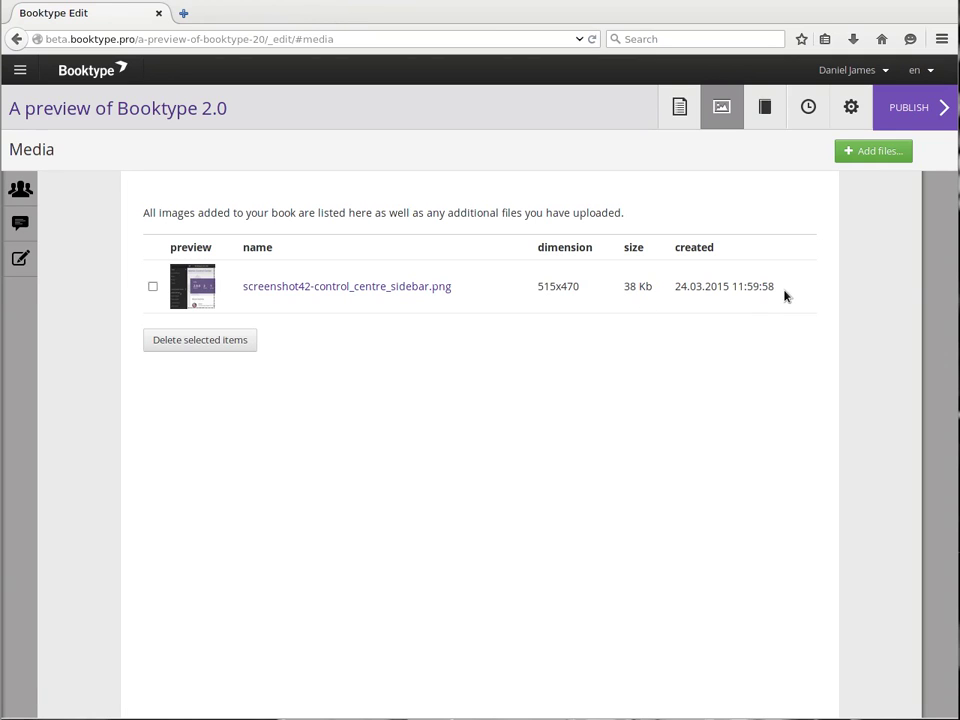
left_click(679, 110)
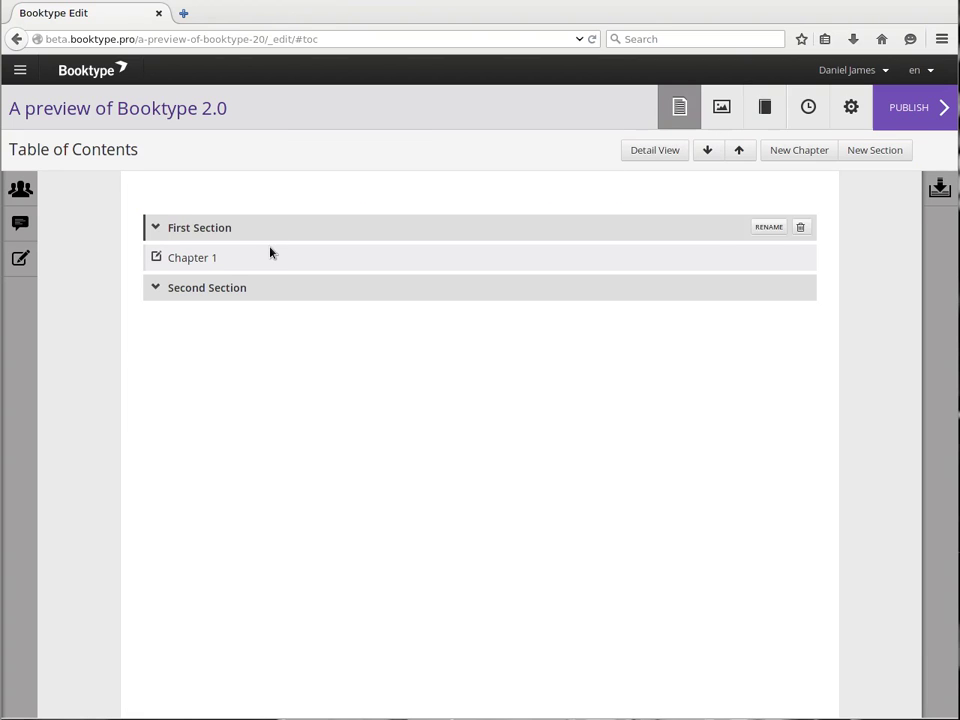
Insert the control centre sidebar screenshot on a new line below Chapter 1's sentence.
mouse_move(258, 258)
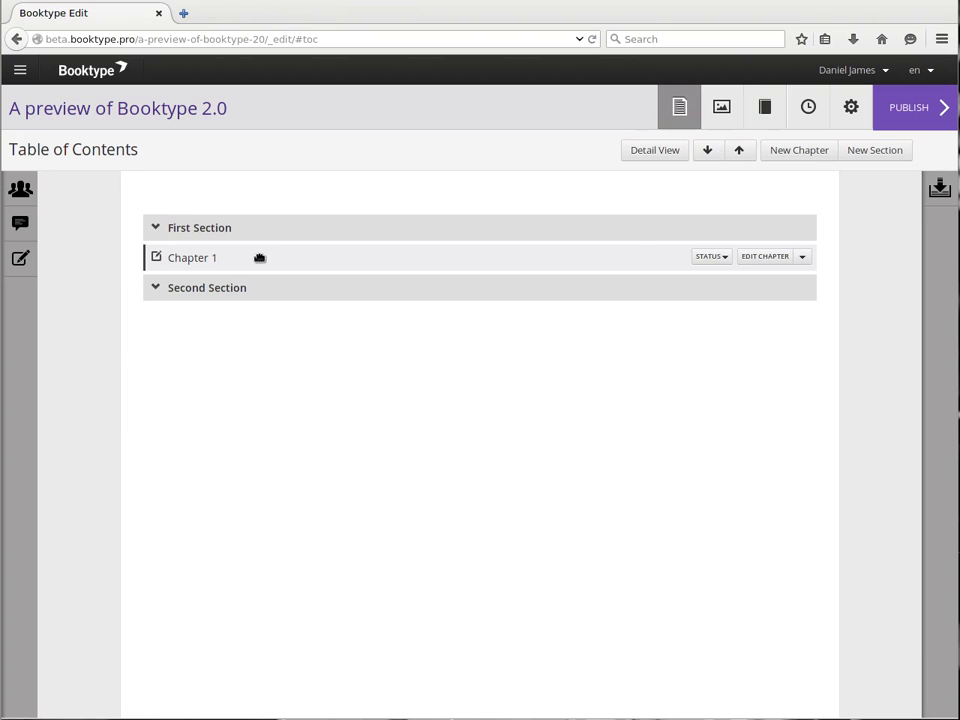
left_click(760, 257)
left_click(397, 316)
key("Return")
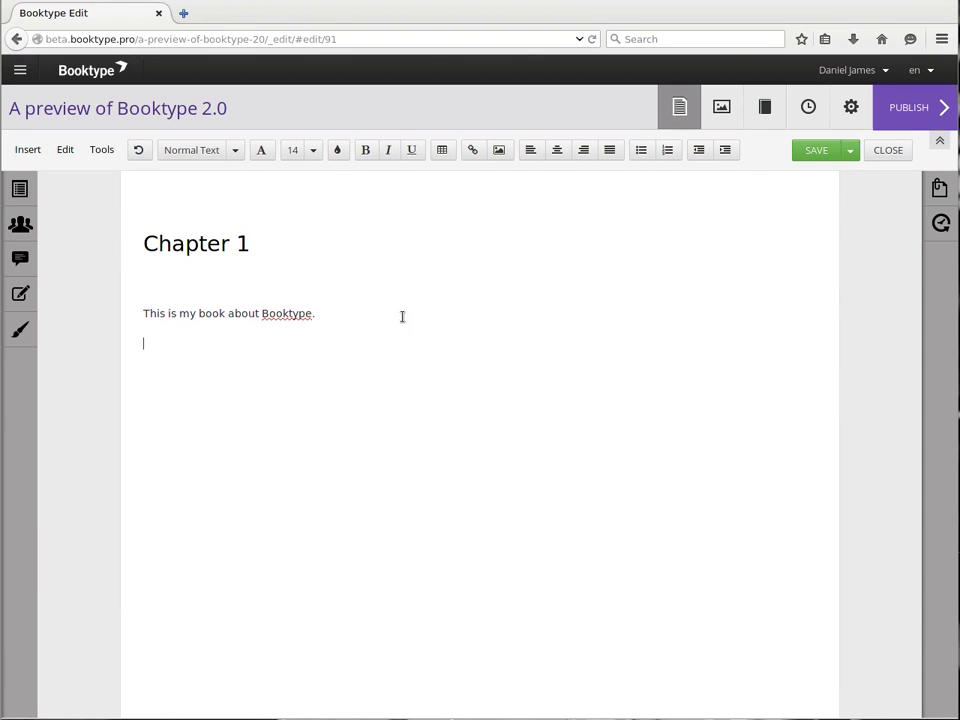
left_click(500, 152)
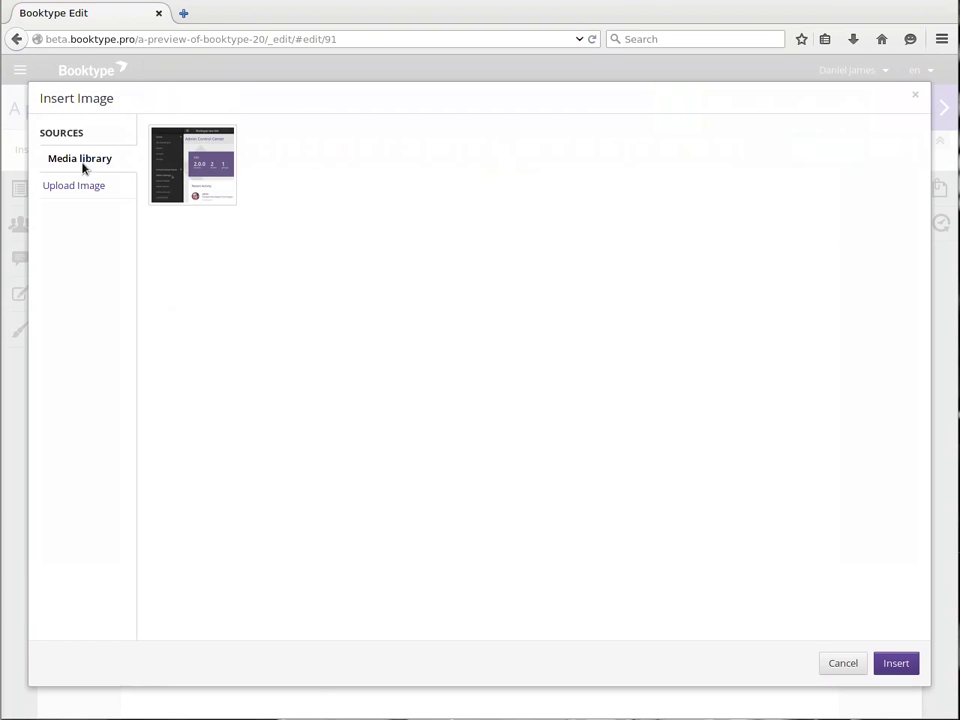
left_click(214, 164)
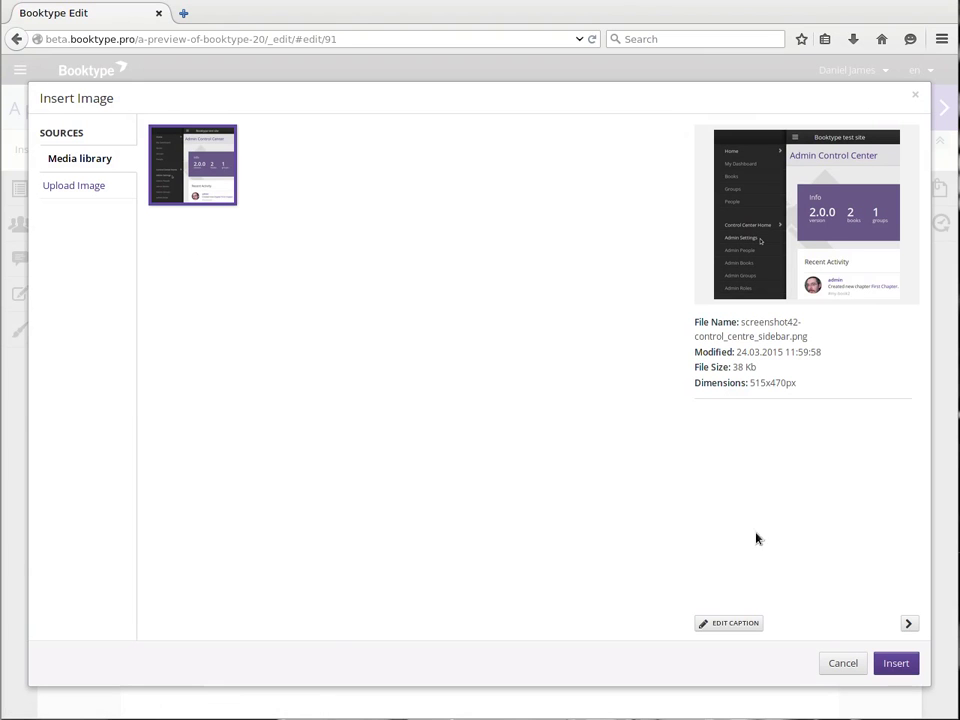
left_click(894, 663)
scroll(613, 420, "down", 2)
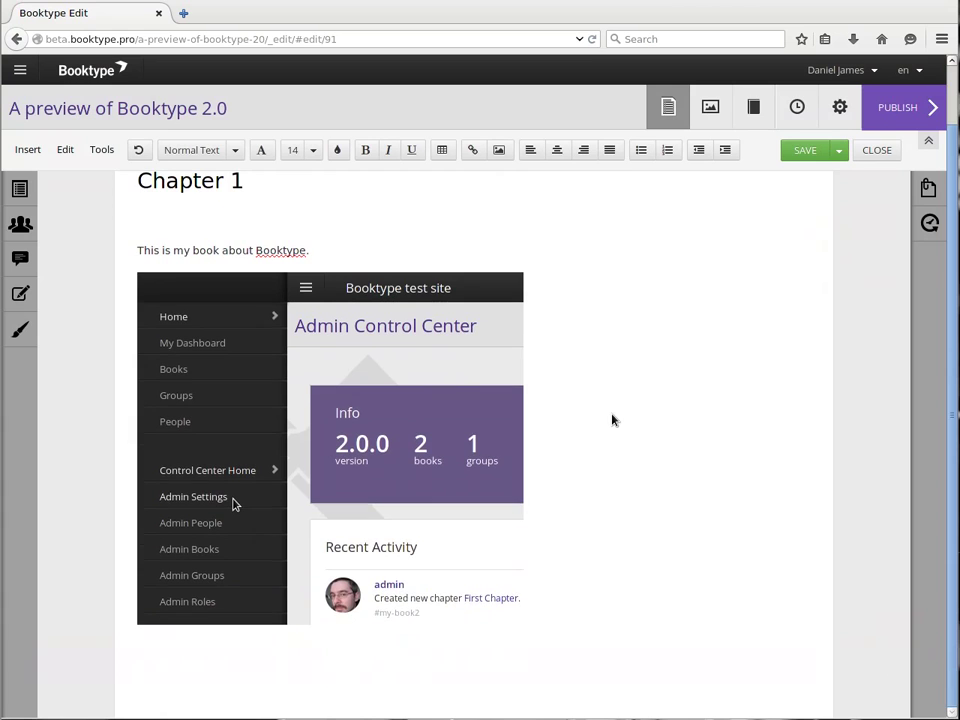
scroll(613, 420, "up", 1)
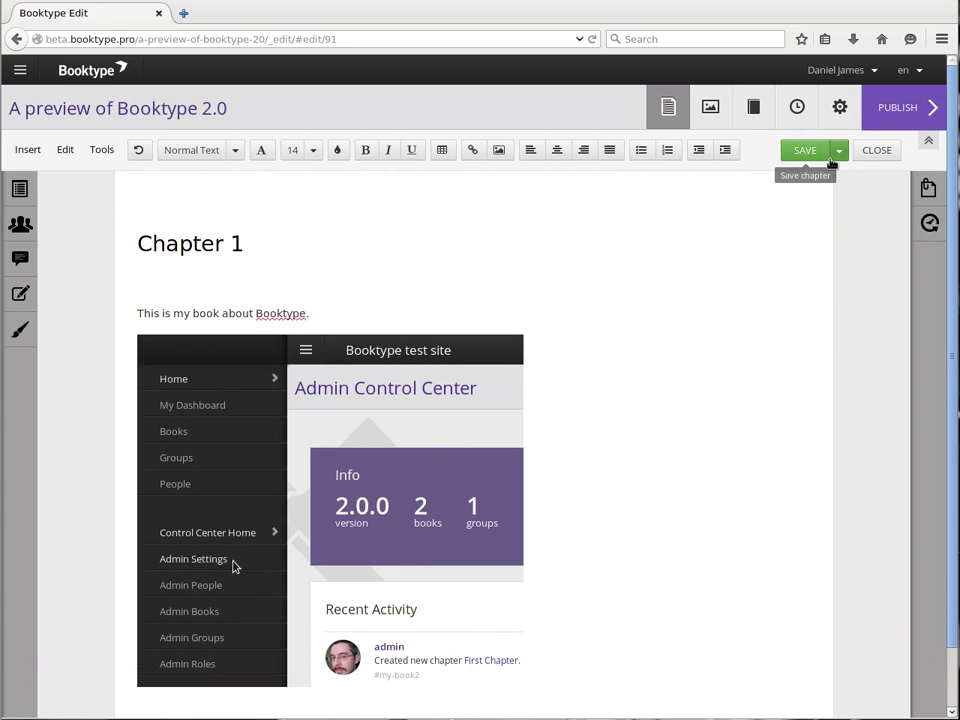
Save Chapter 1 using Save with comment and the comment 'This is a comment'.
left_click(838, 152)
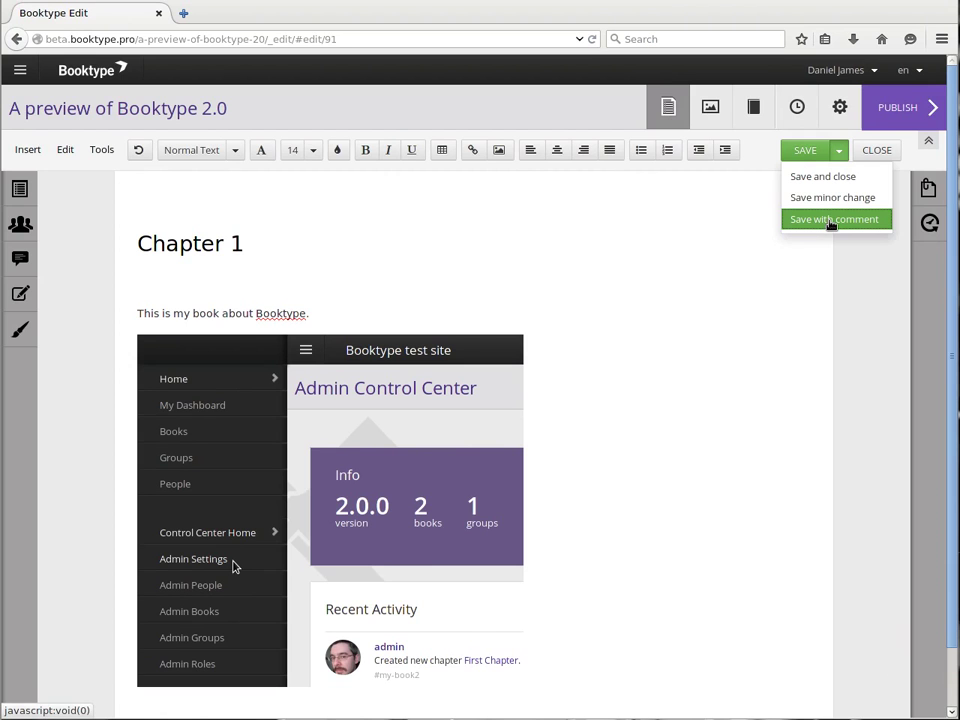
left_click(830, 220)
type("This")
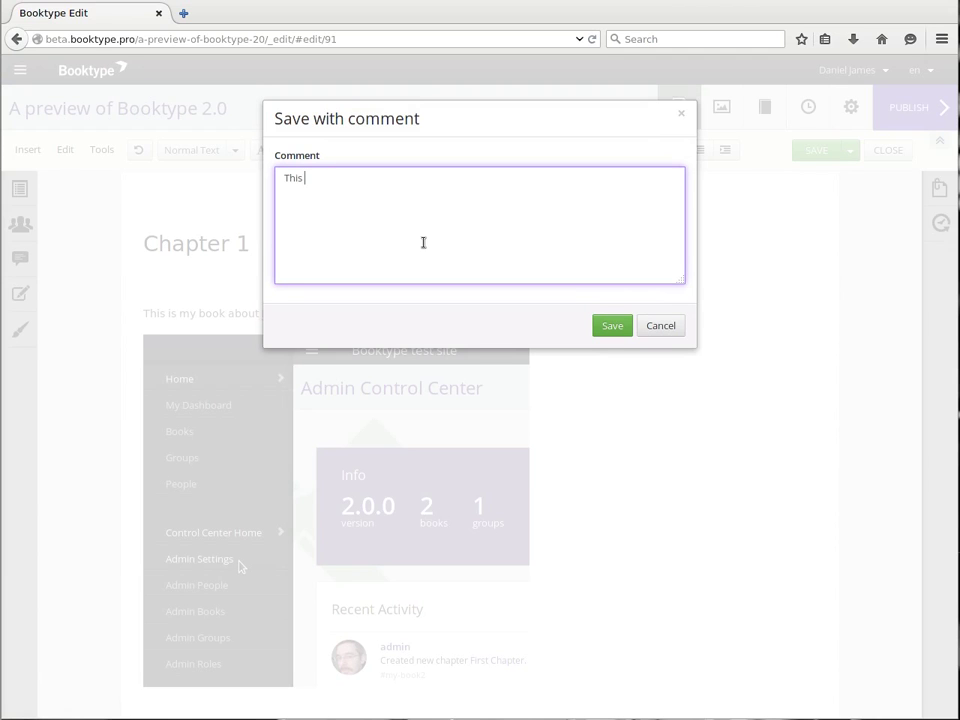
type("is a comment")
left_click(624, 330)
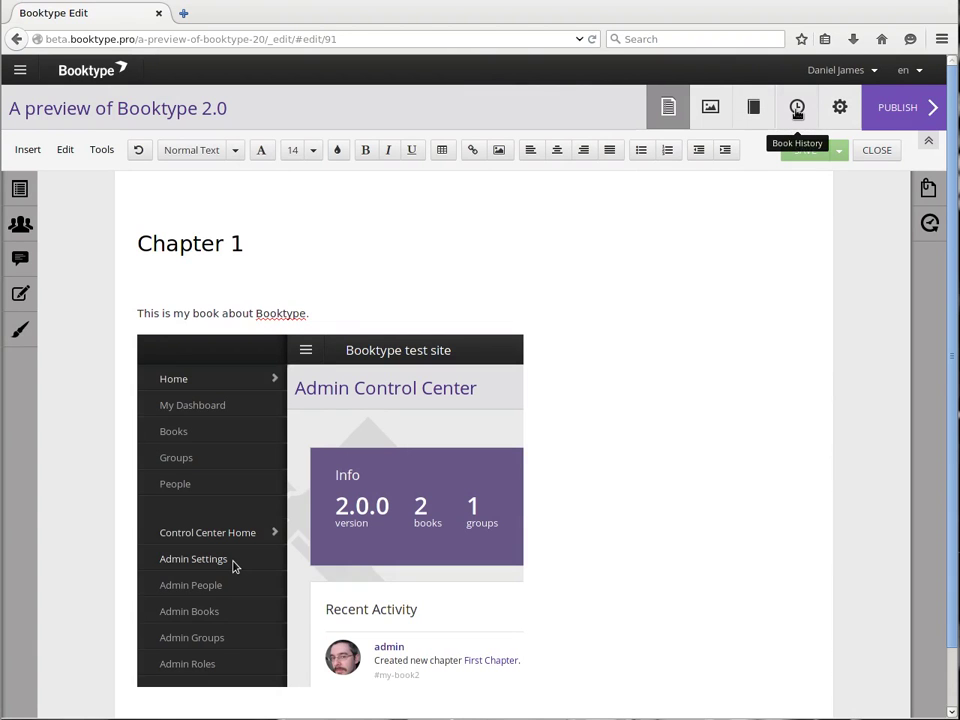
Open Book History for Chapter 1 and highlight the 'This is a comment' revision note.
left_click(797, 108)
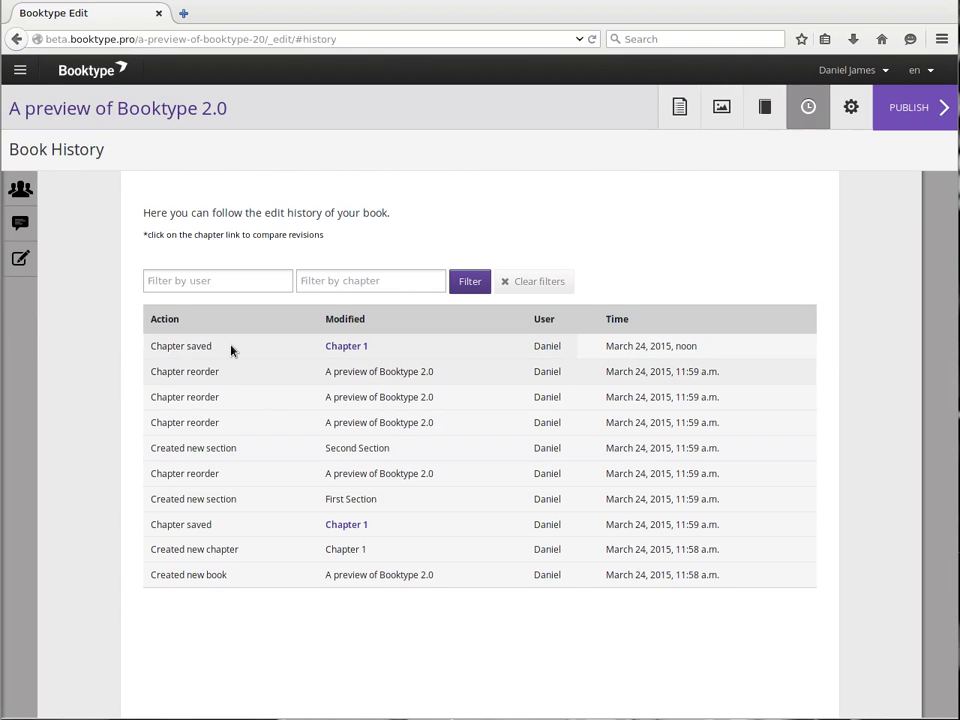
left_click(350, 347)
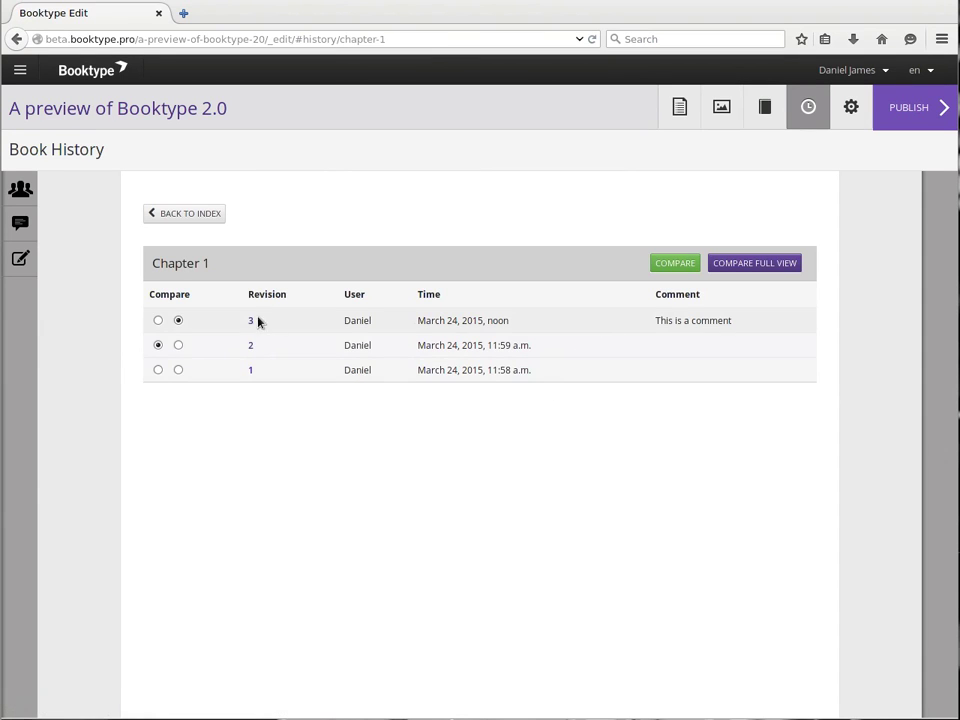
left_click_drag(648, 322, 723, 322)
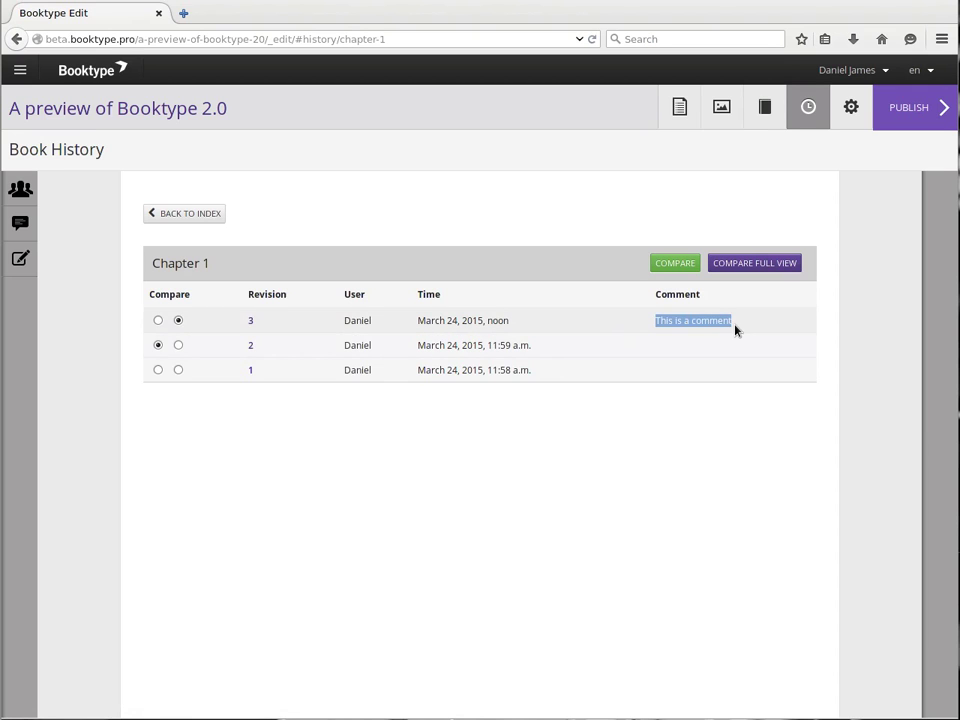
left_click(696, 349)
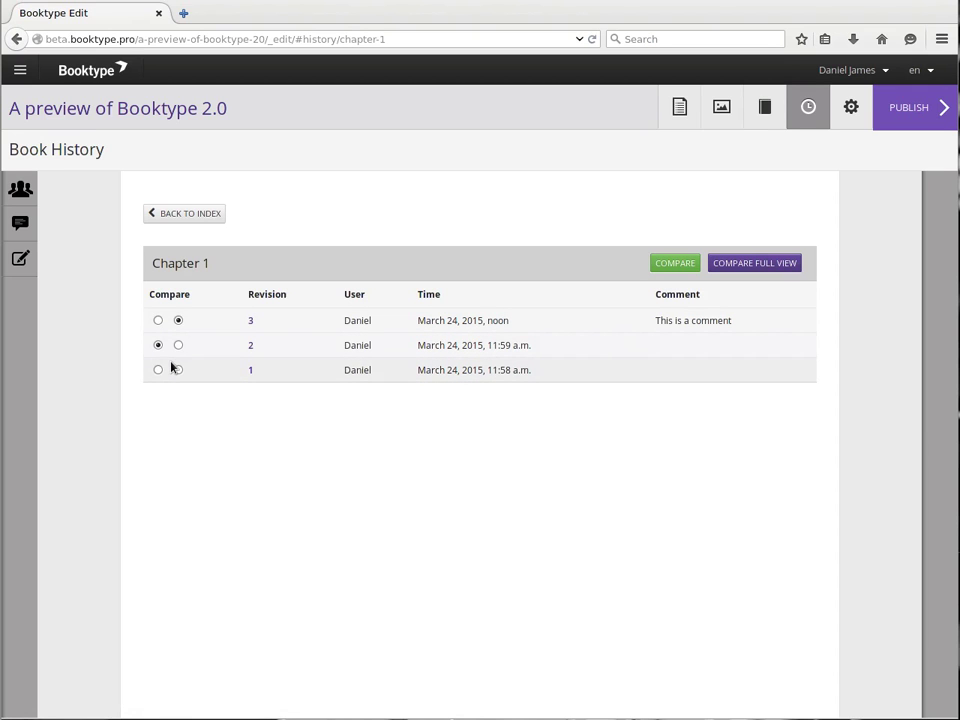
Inspect revisions 2 and 3 of Chapter 1 as HTML source and as rendered chapter.
left_click(251, 345)
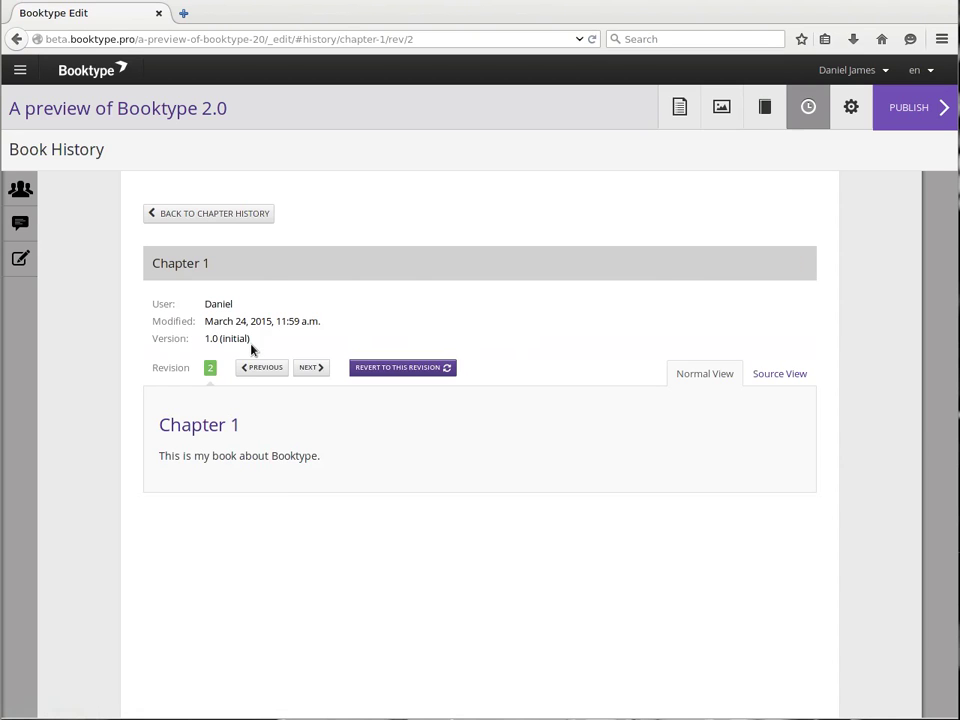
left_click(310, 367)
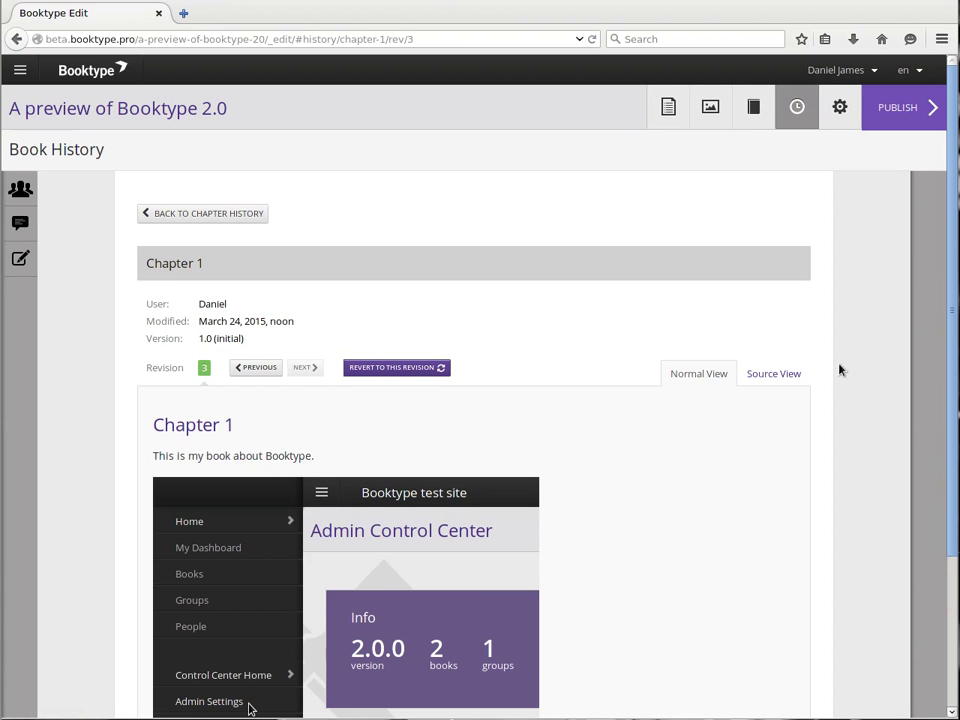
left_click_drag(955, 404, 953, 522)
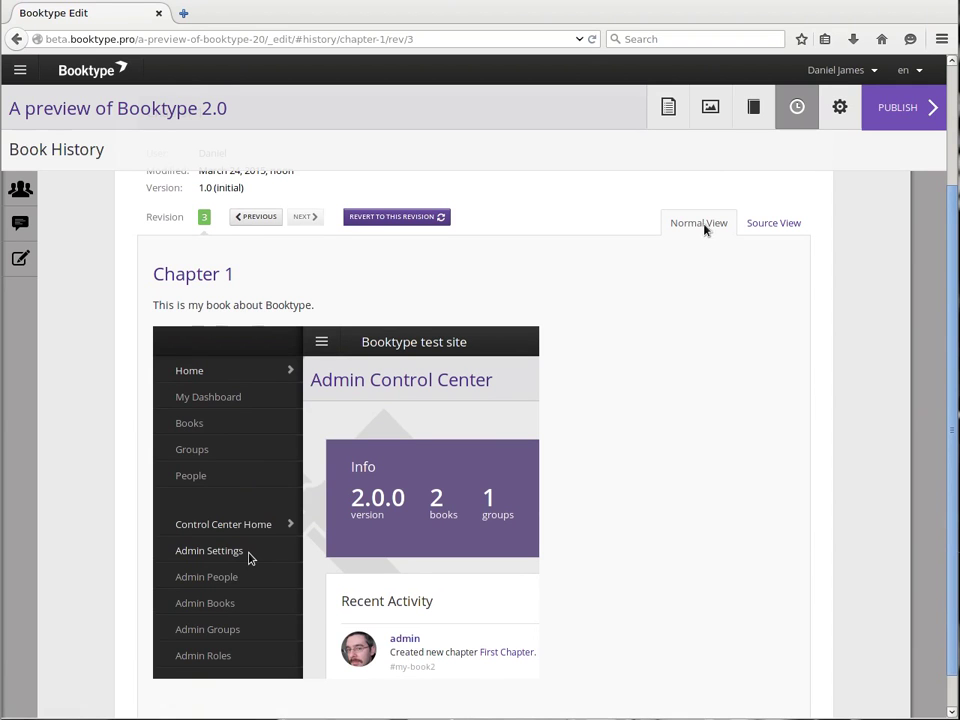
left_click(767, 231)
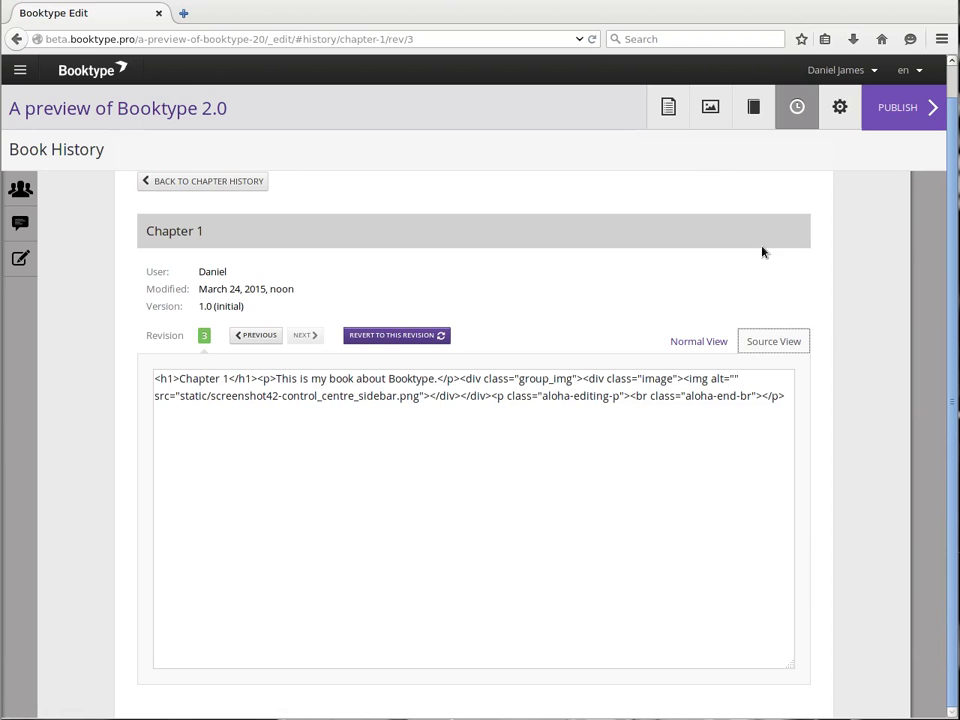
left_click(690, 341)
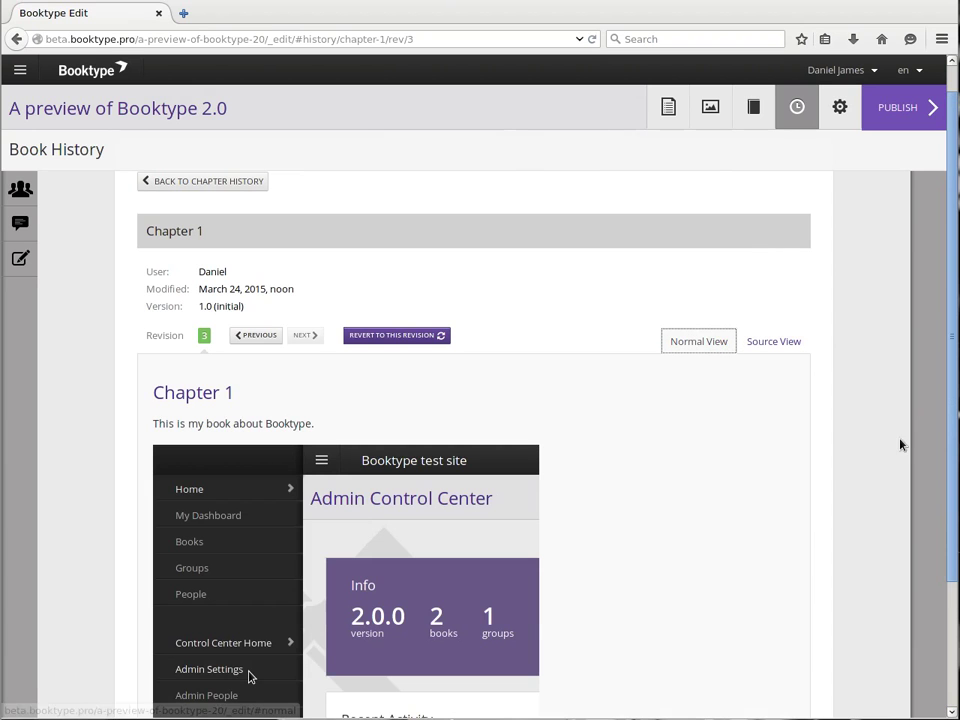
scroll(938, 410, "down", 2)
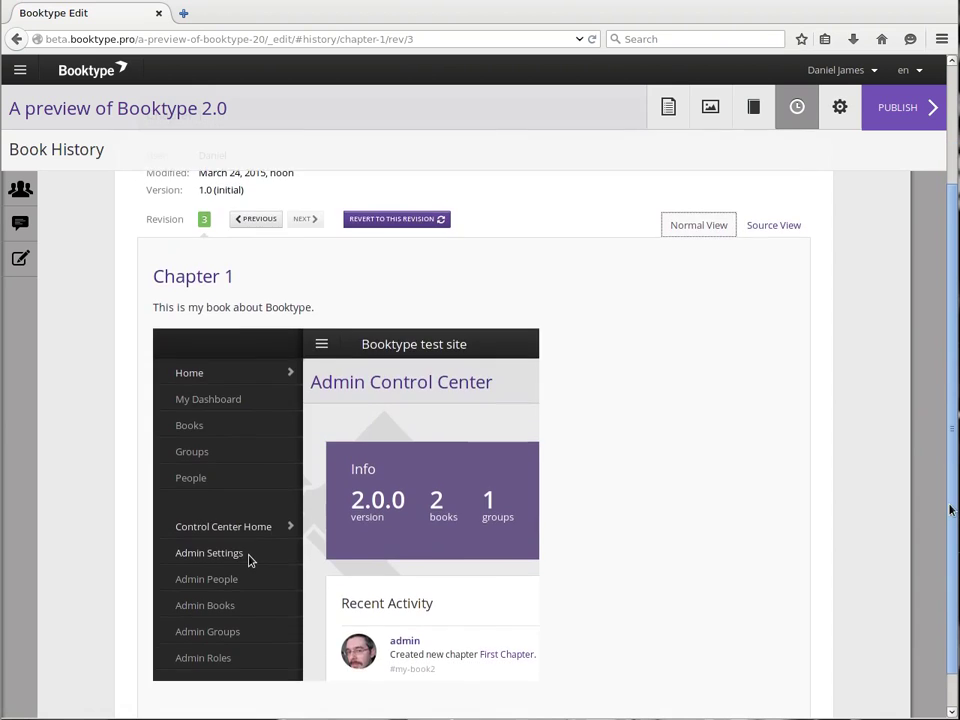
scroll(931, 375, "up", 3)
Back in Chapter 1's history, select revision 1 for comparison, then go to the Cover Manager.
left_click(211, 215)
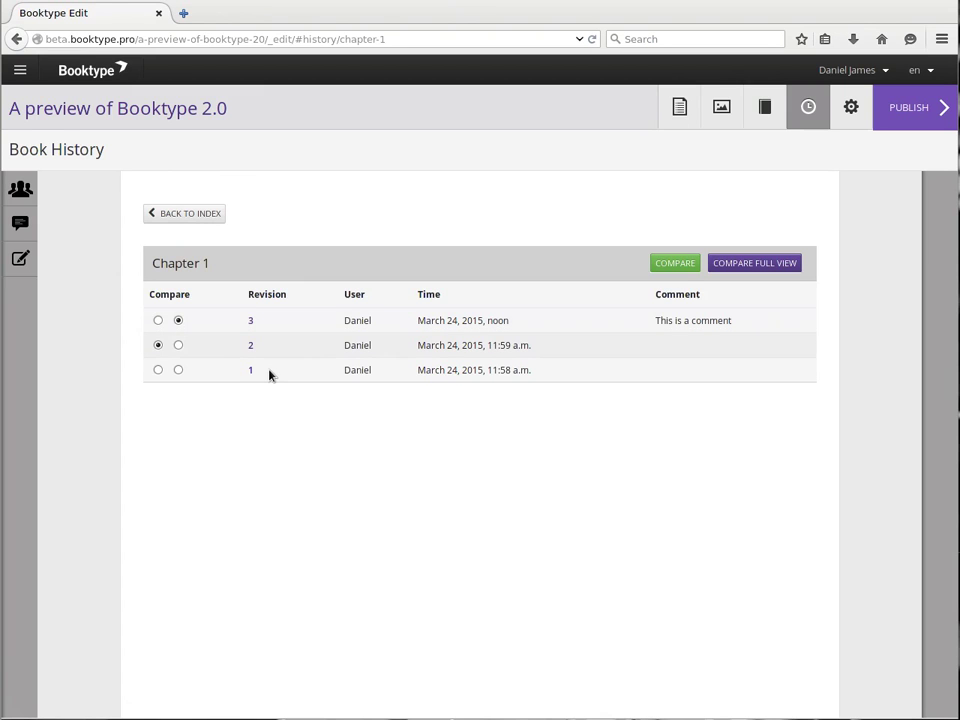
left_click(158, 371)
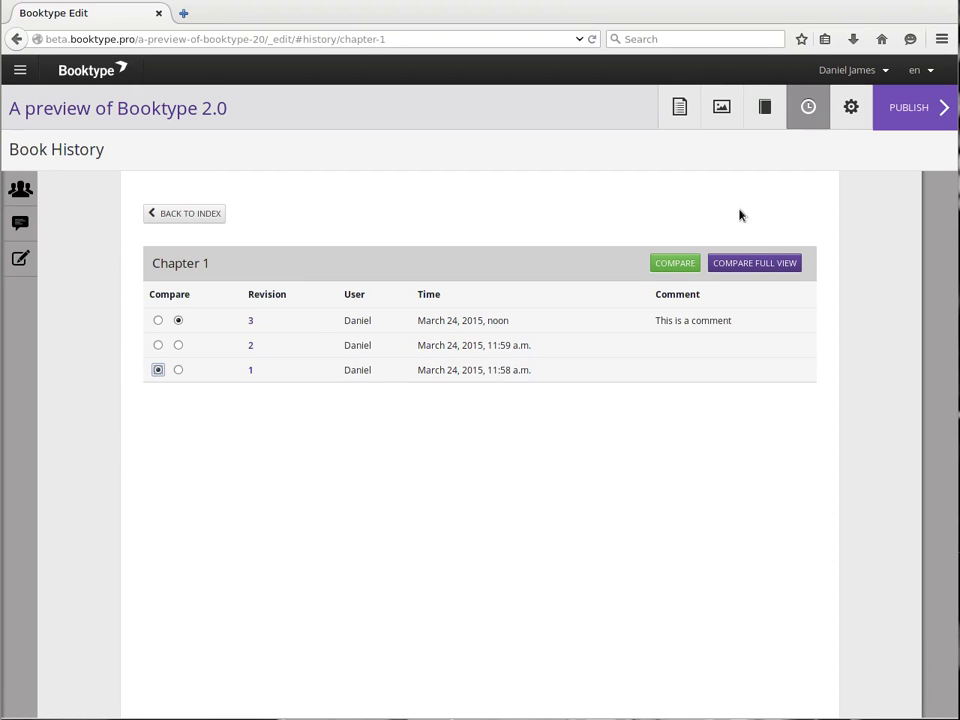
left_click(764, 110)
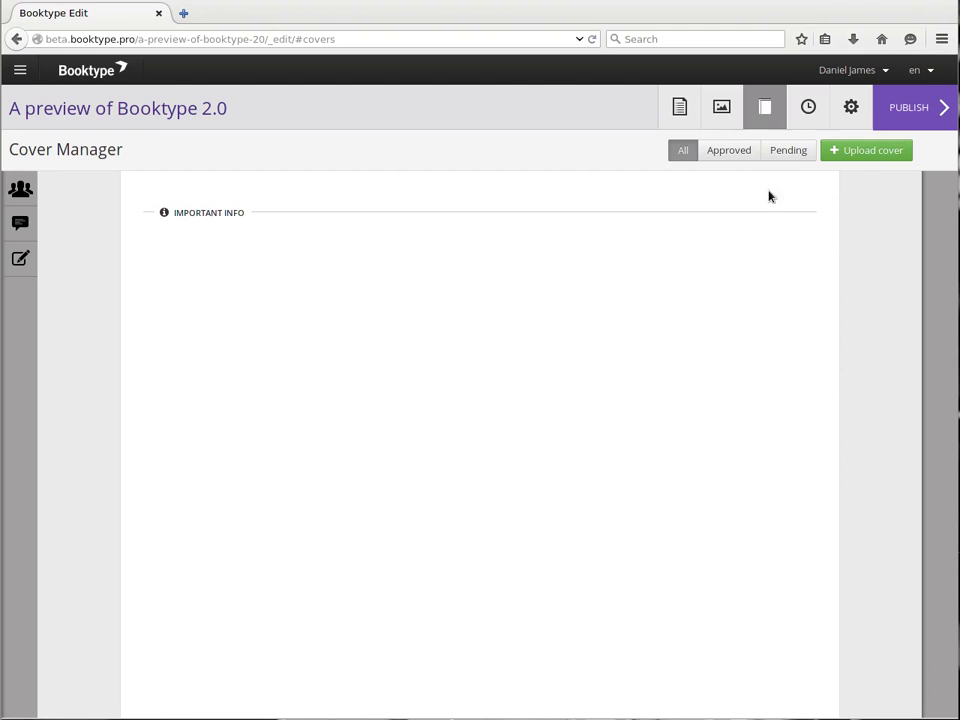
Choose Booktype_cover_A4.png as a new cover to upload.
left_click(873, 152)
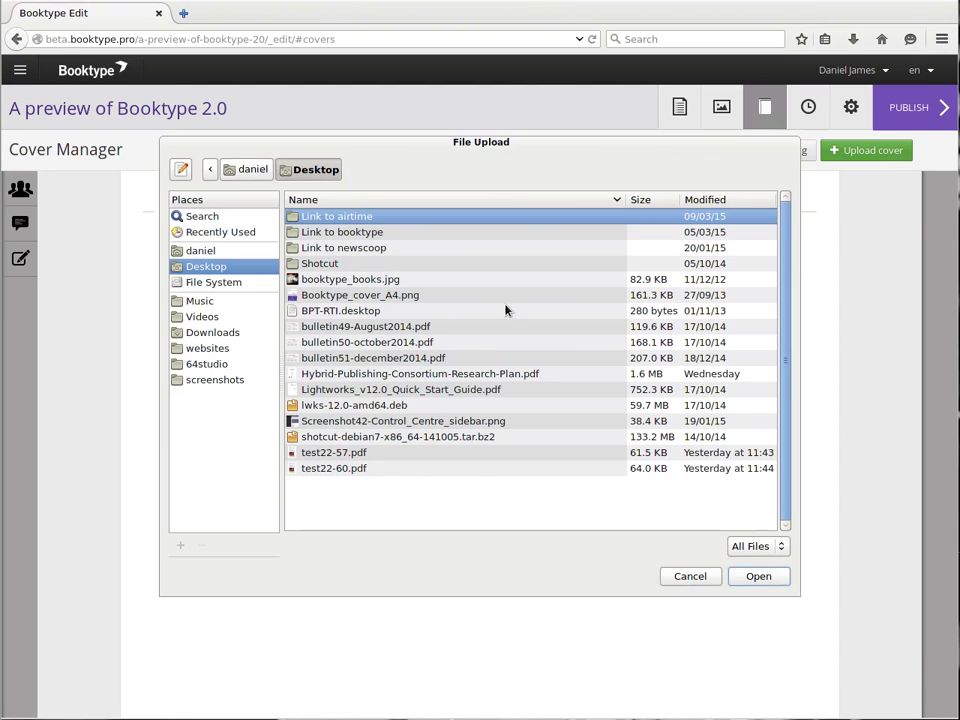
left_click(394, 297)
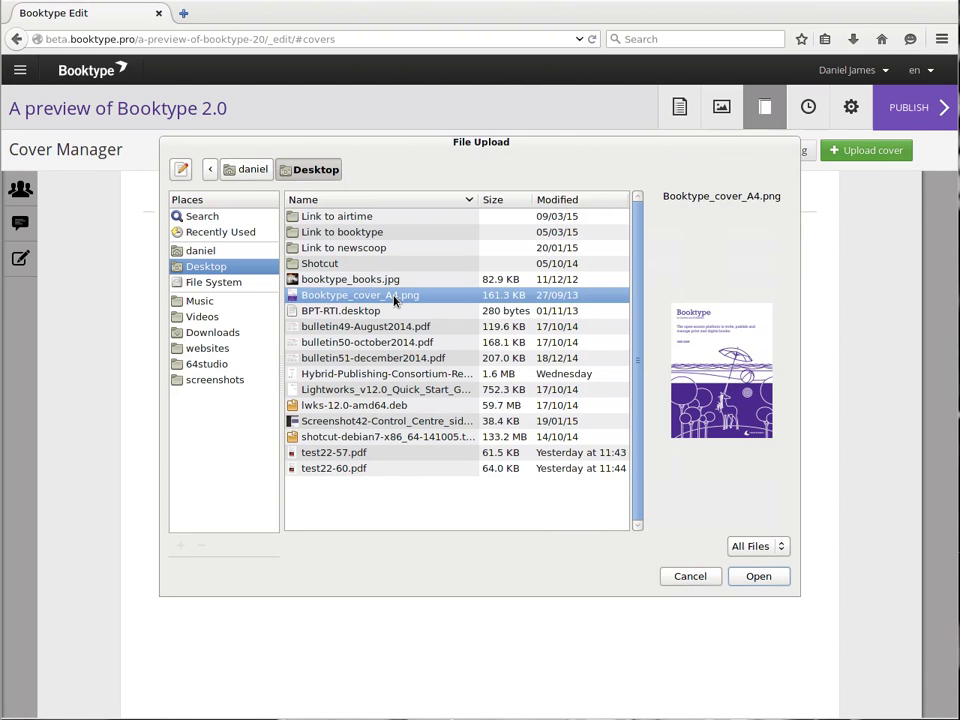
left_click(756, 576)
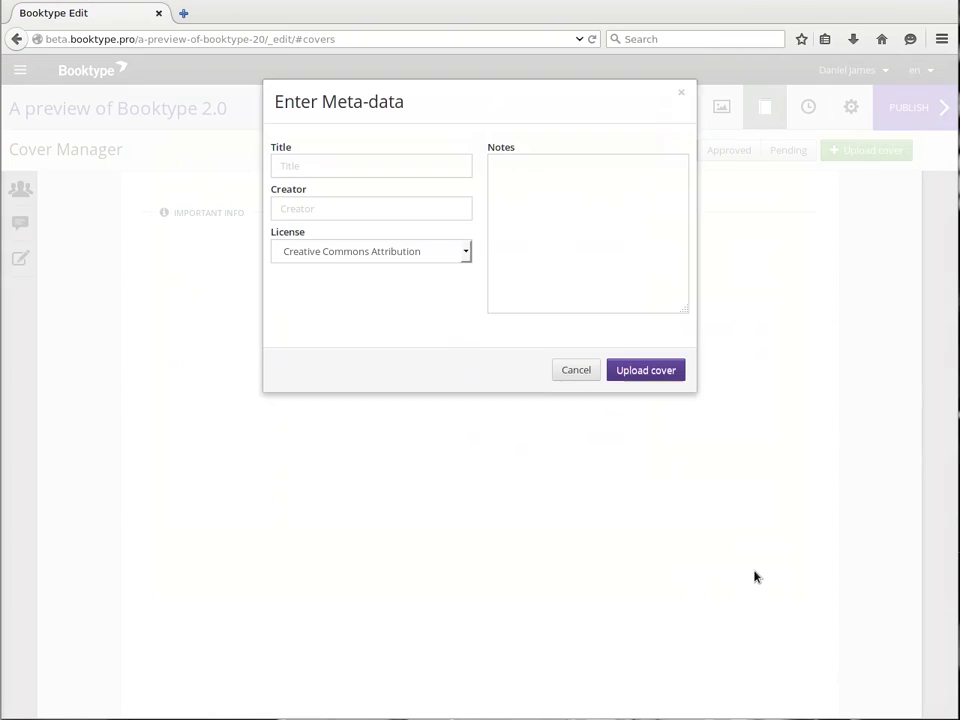
Upload it titled 'EPUB cover', creator 'Me', Public Domain licence, notes 'Notes about the cover'.
left_click(332, 189)
type("E")
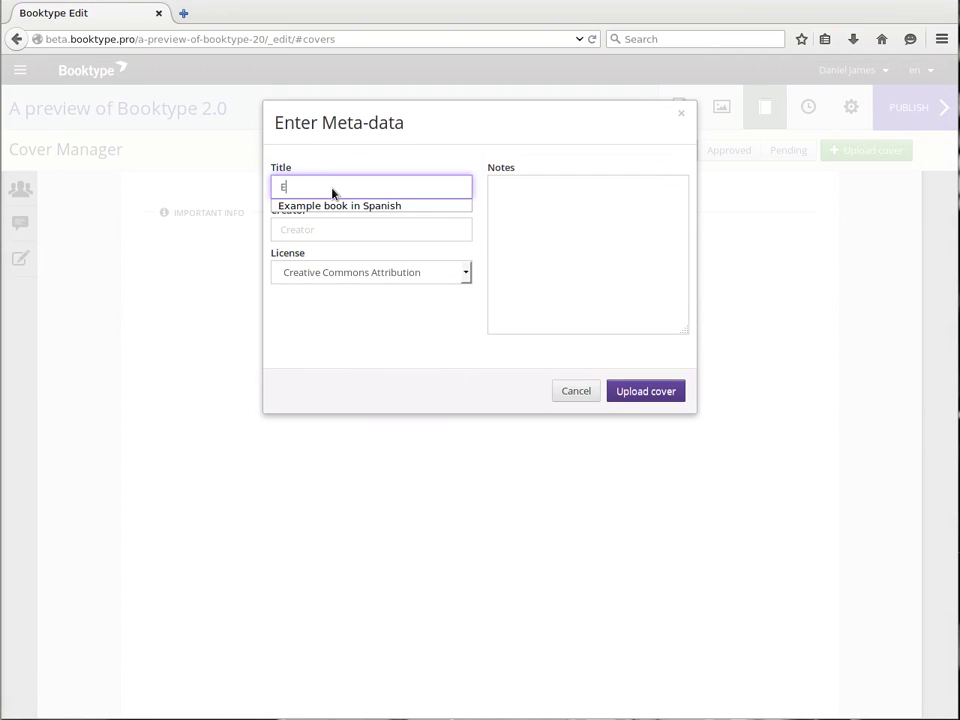
type("OU")
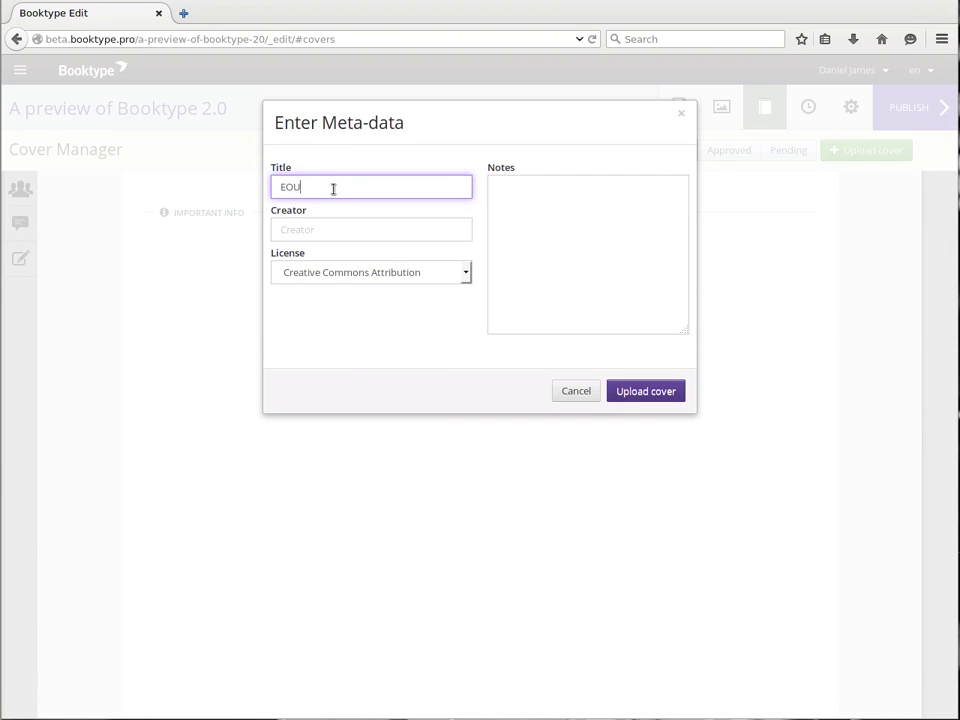
key("BackSpace")
key("BackSpace")
type("PUB cover")
left_click(340, 229)
type("Me")
left_click(416, 273)
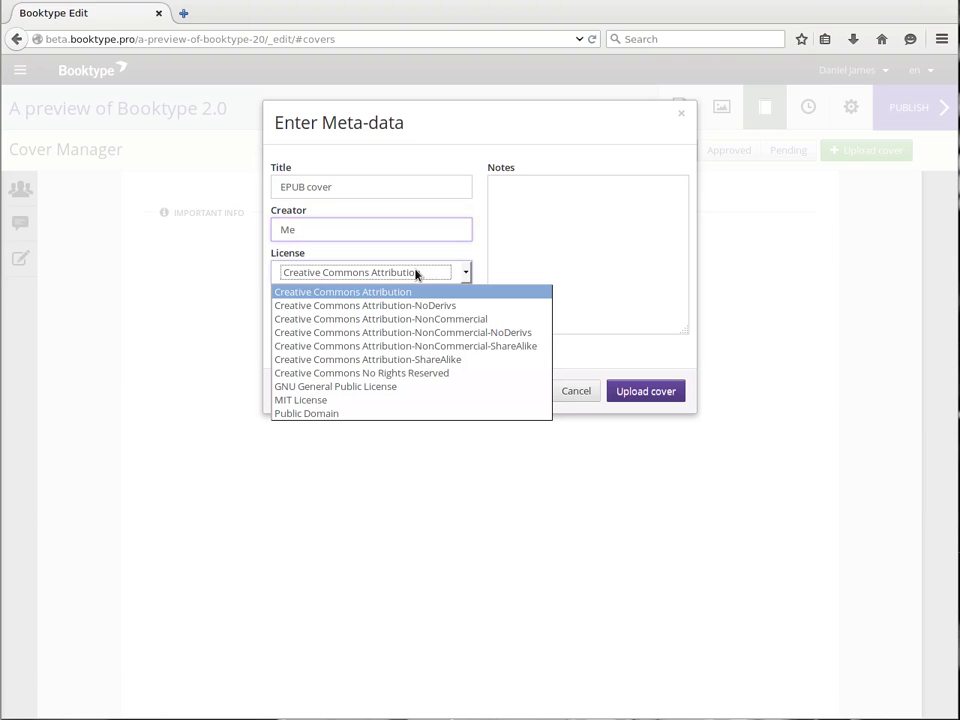
left_click(384, 413)
left_click(516, 205)
type("Notes abou")
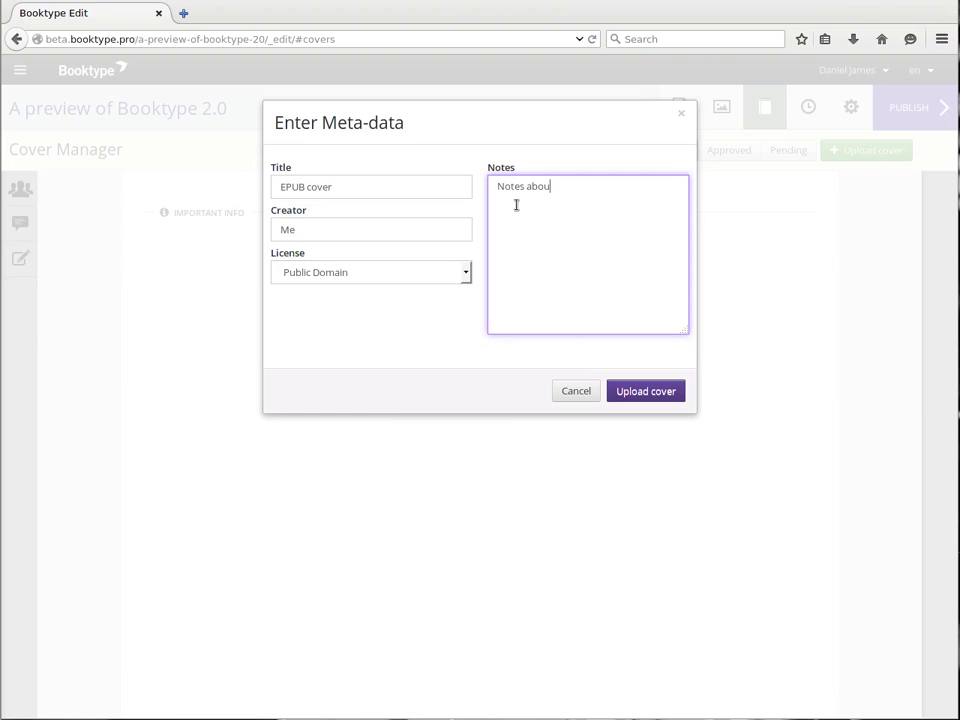
type("t the cover")
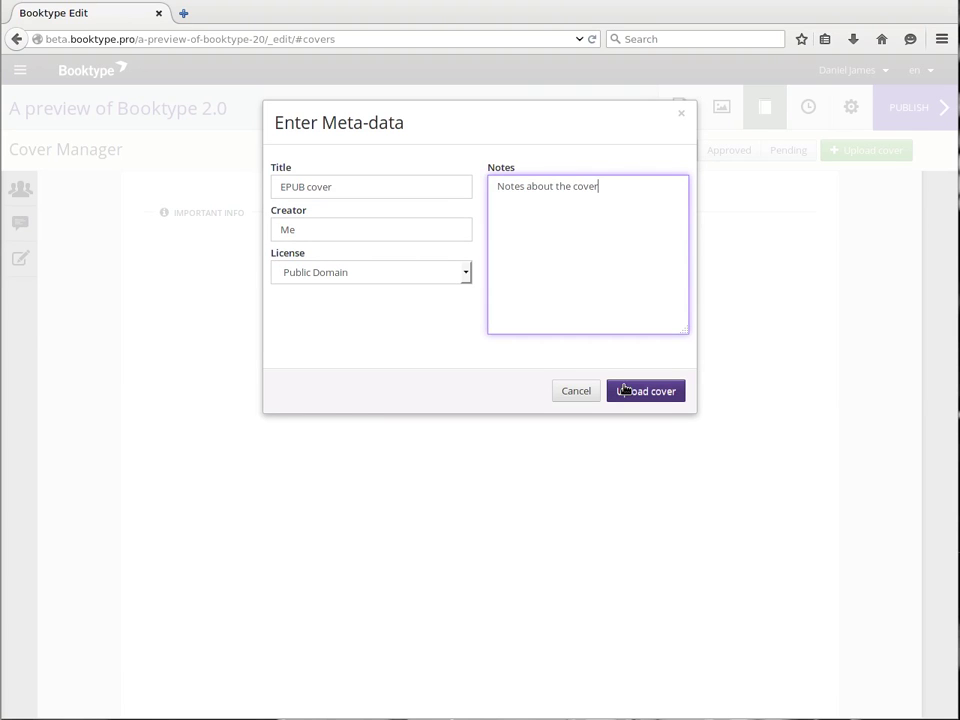
left_click(624, 390)
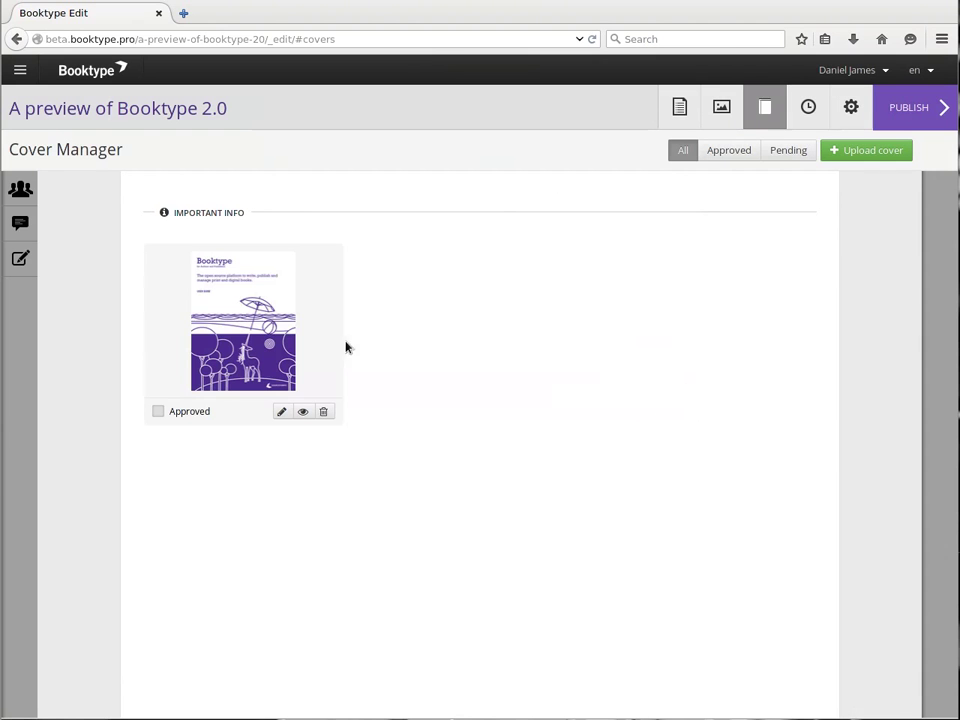
View the EPUB cover at full size, mark it Approved, then go to Book Settings.
left_click(302, 411)
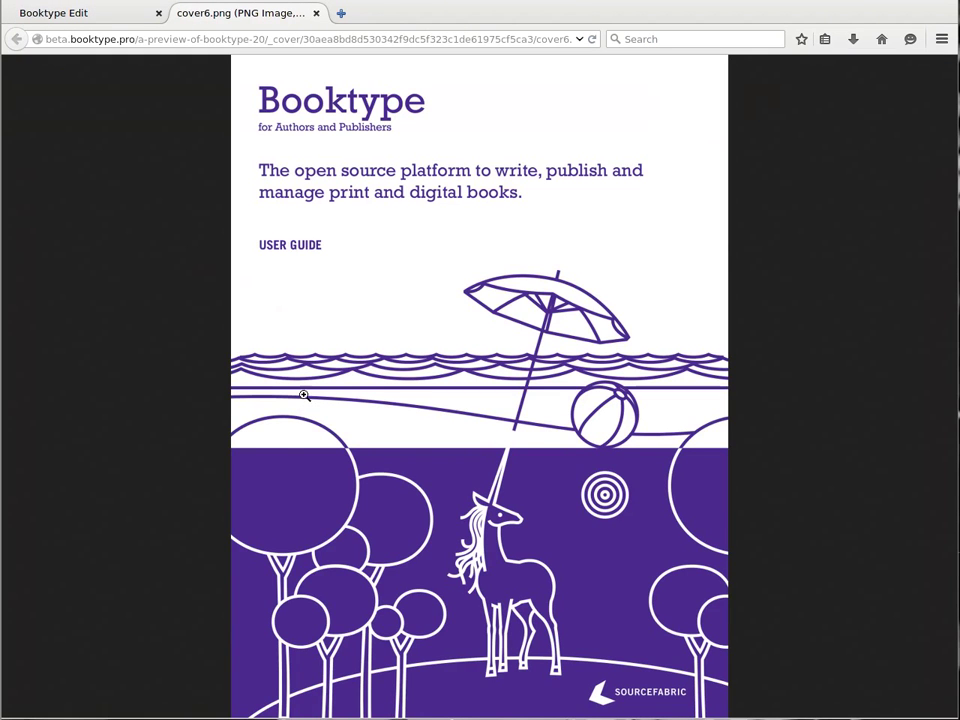
left_click(315, 13)
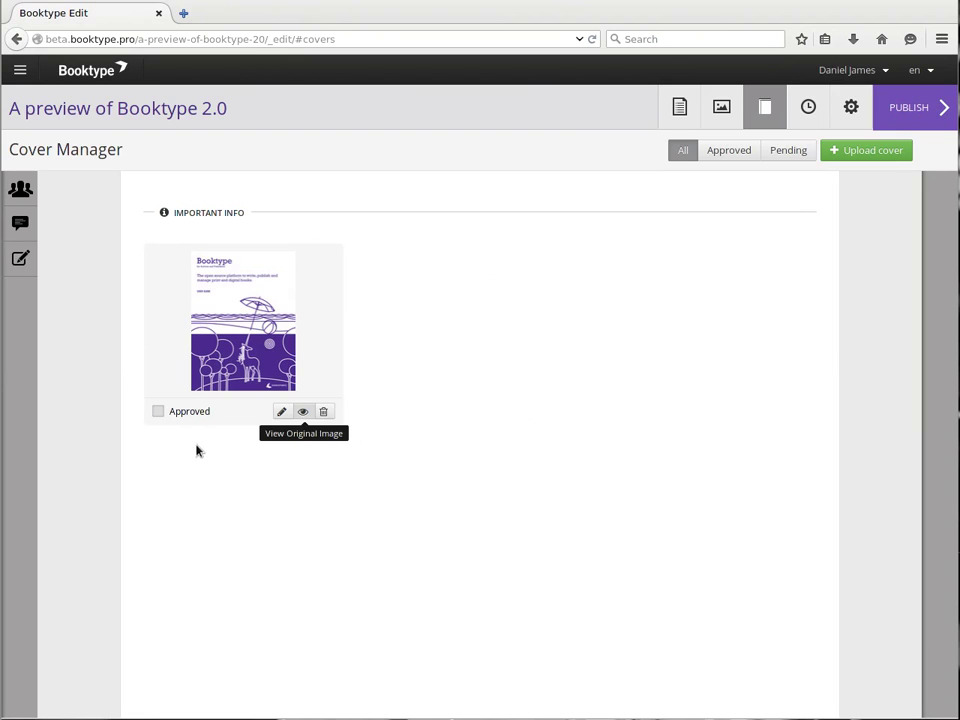
left_click(158, 411)
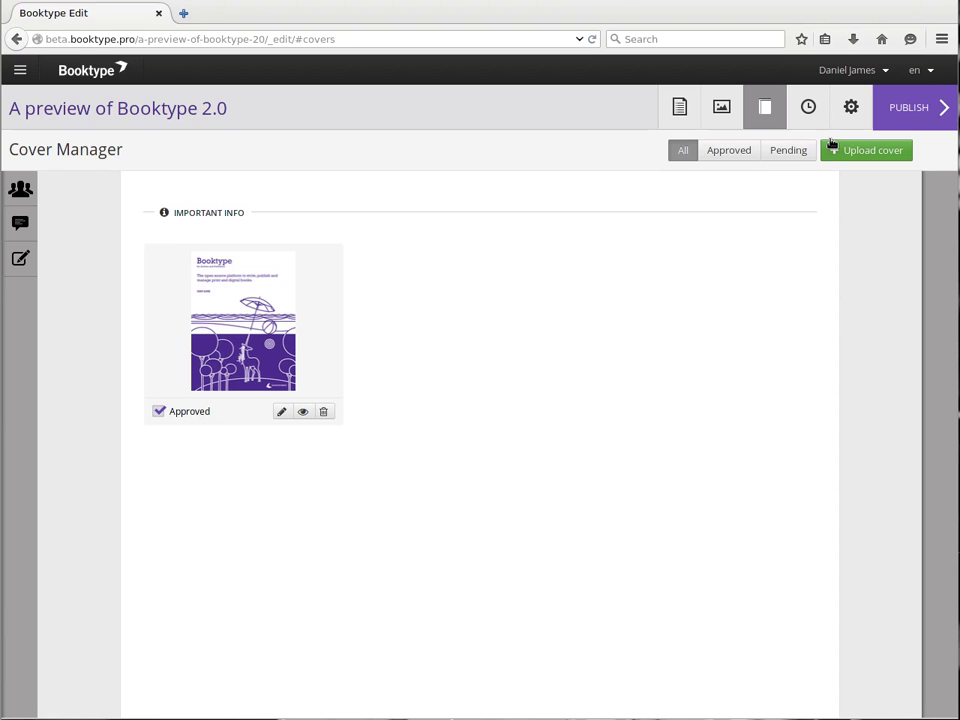
left_click(849, 113)
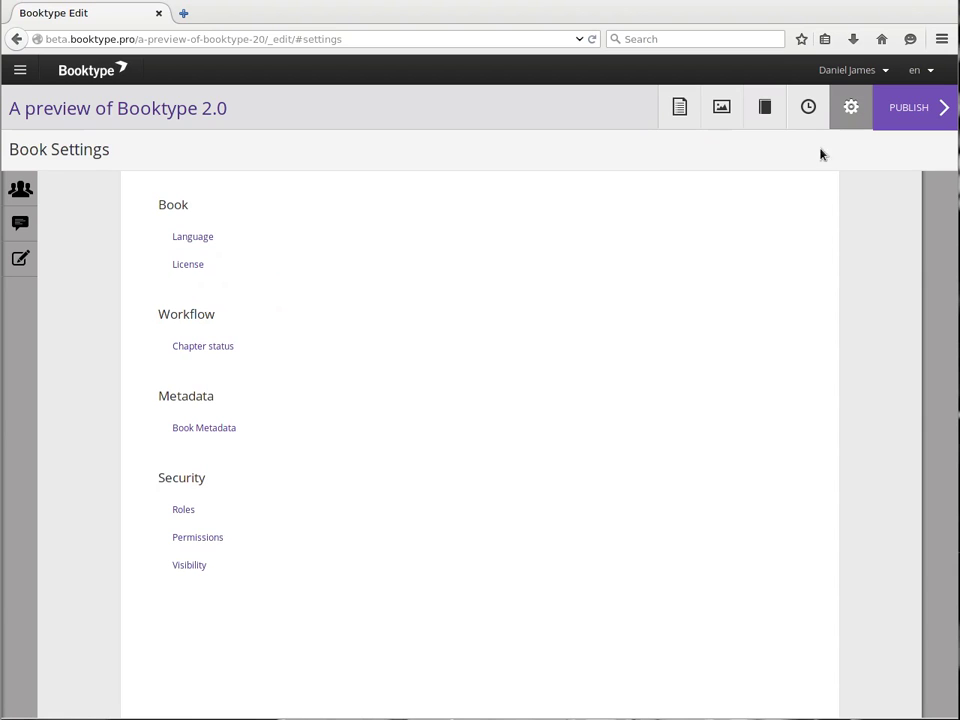
Set the book's language to English.
left_click(207, 242)
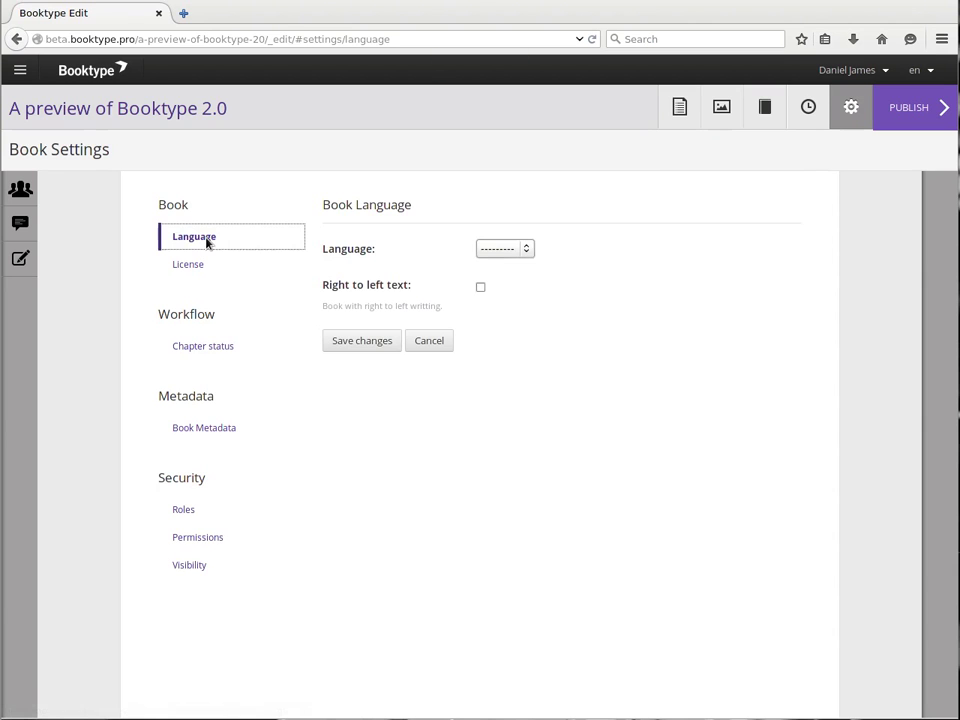
left_click(505, 250)
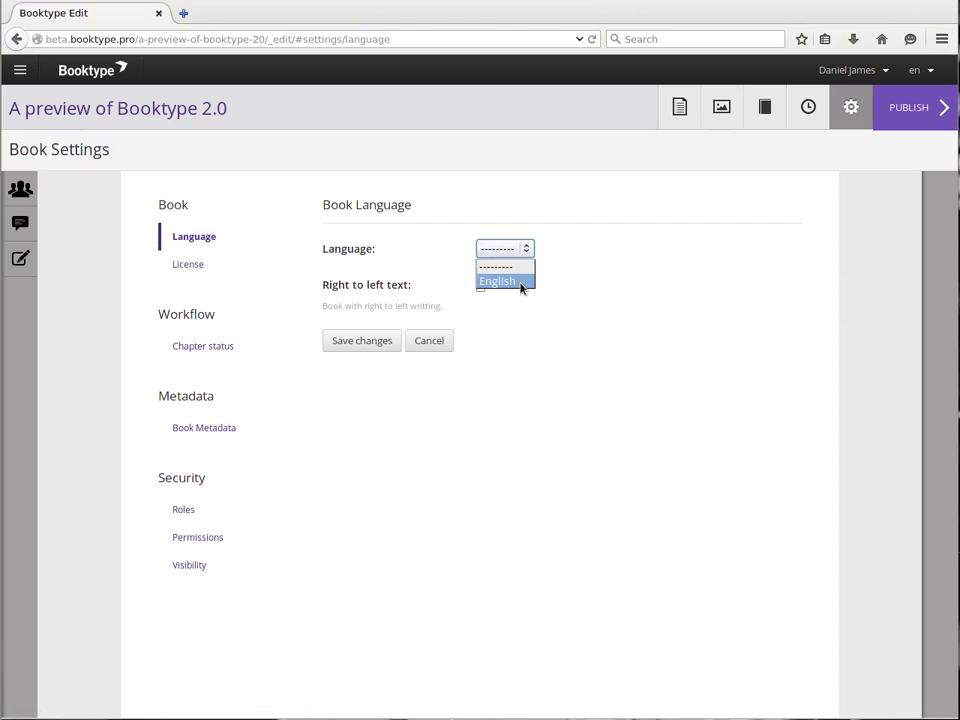
left_click(521, 285)
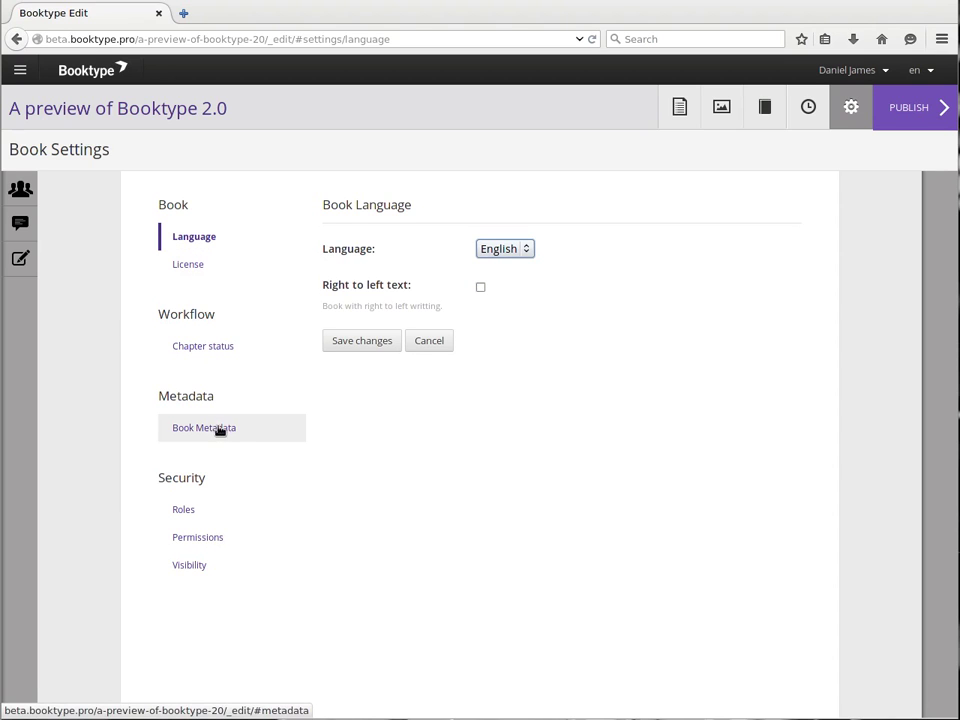
Review the book's Roles and Permissions settings.
left_click(193, 514)
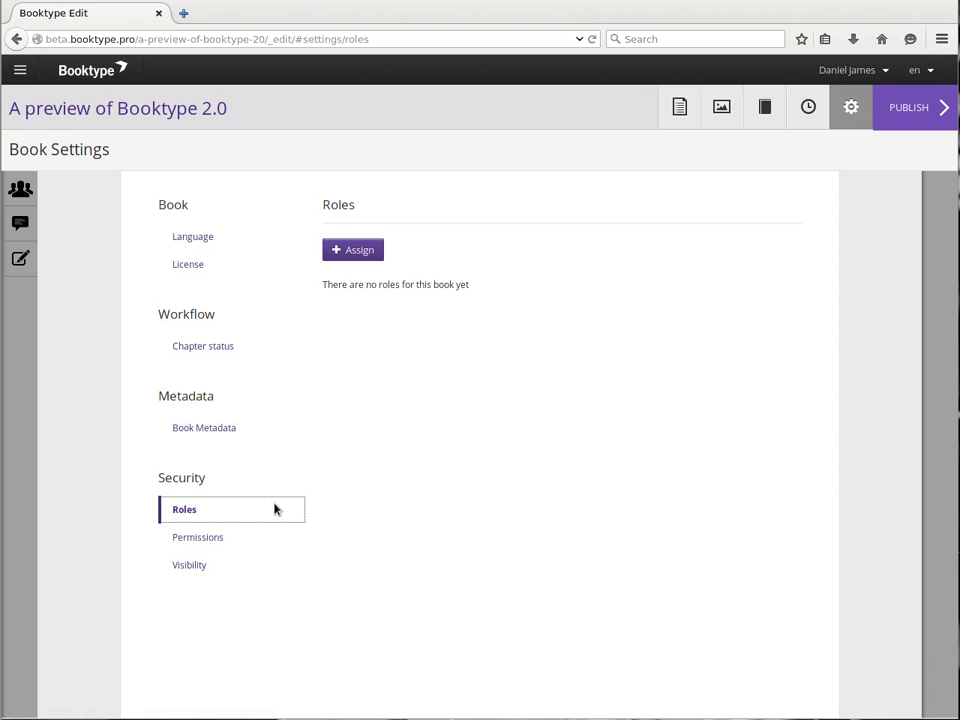
left_click(222, 538)
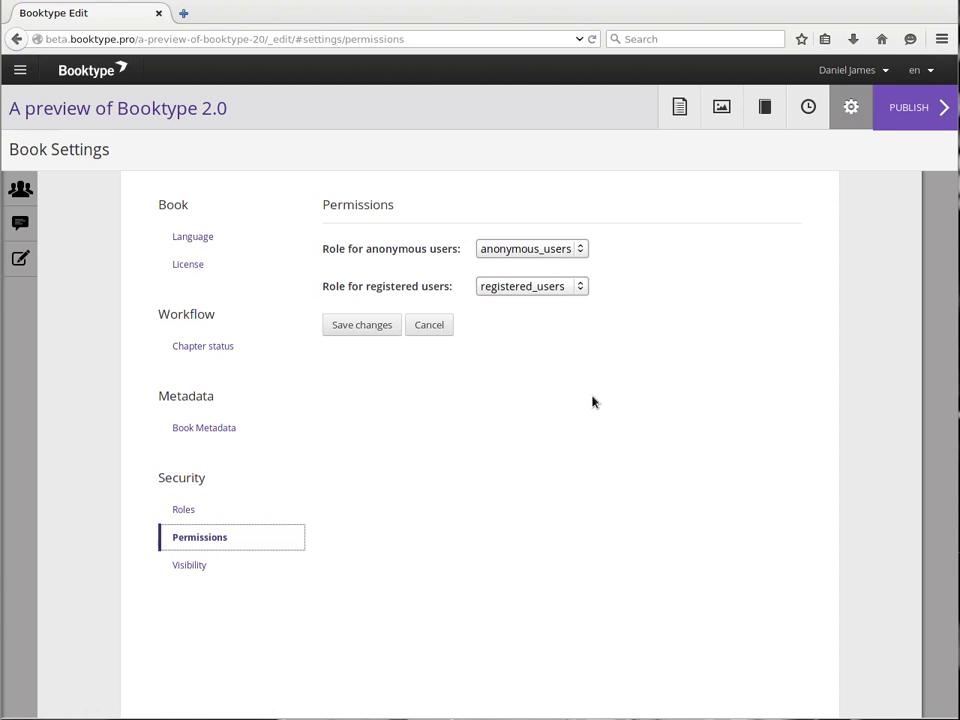
left_click(913, 111)
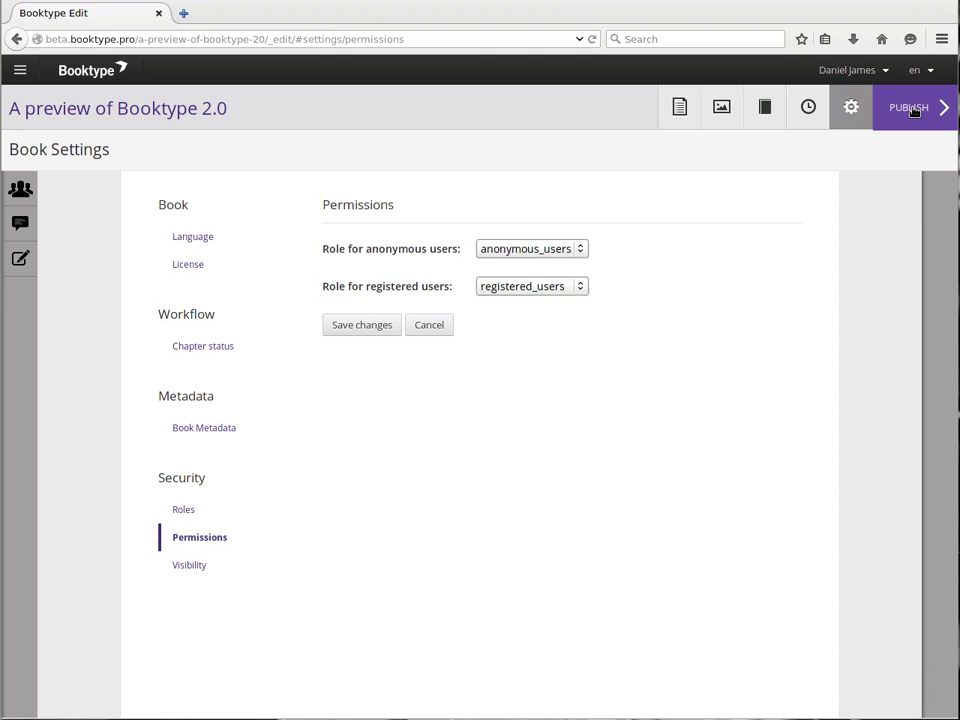
Publish the book with Book PDF selected as the export format.
left_click(913, 111)
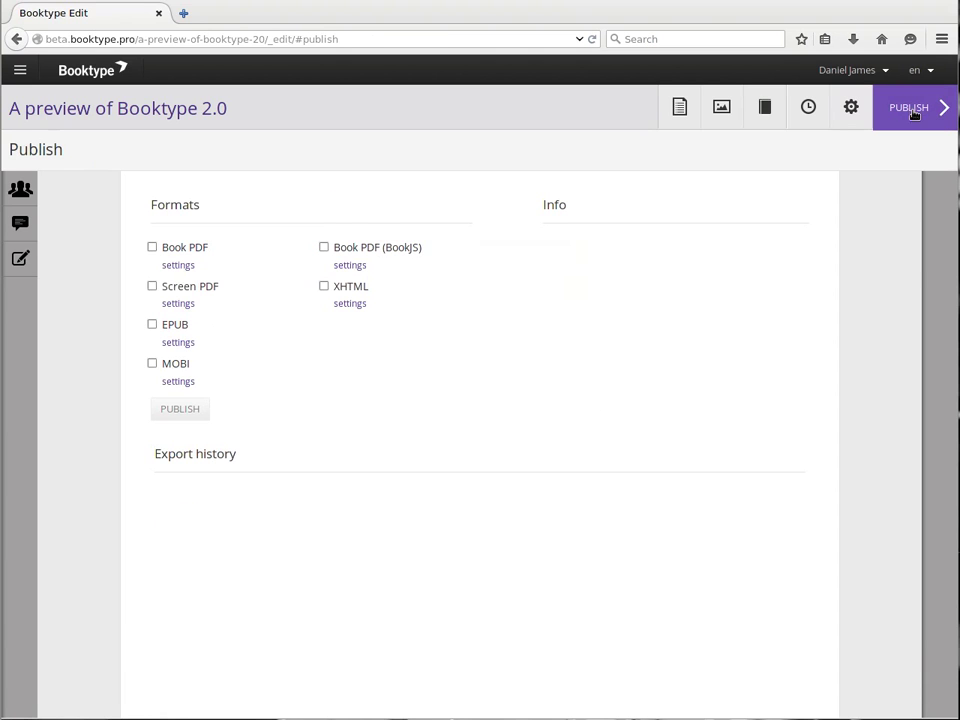
left_click(152, 248)
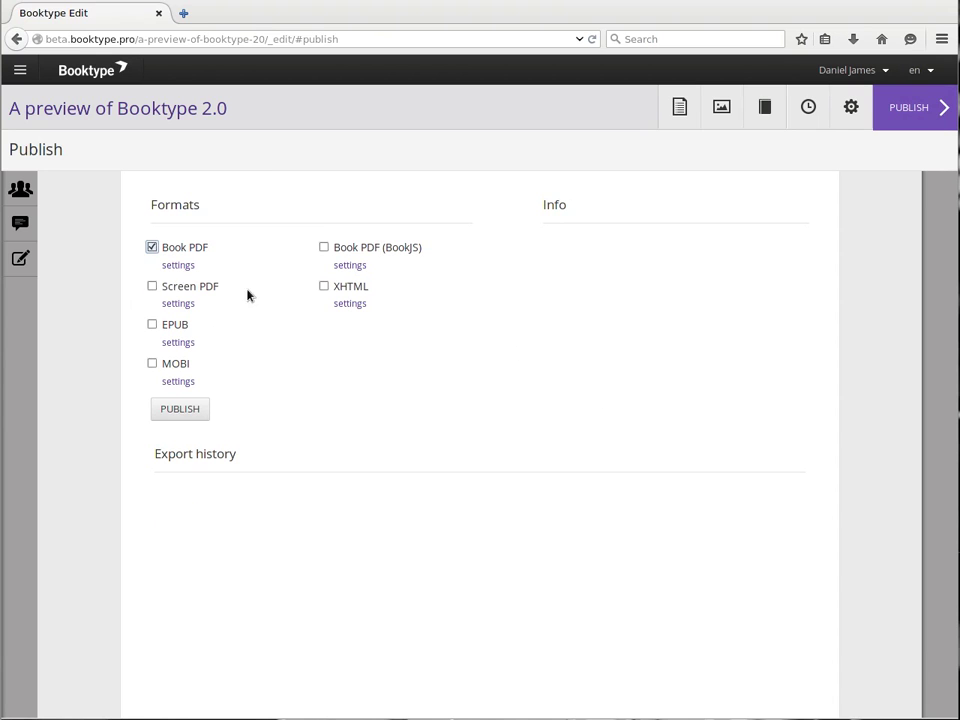
left_click(205, 414)
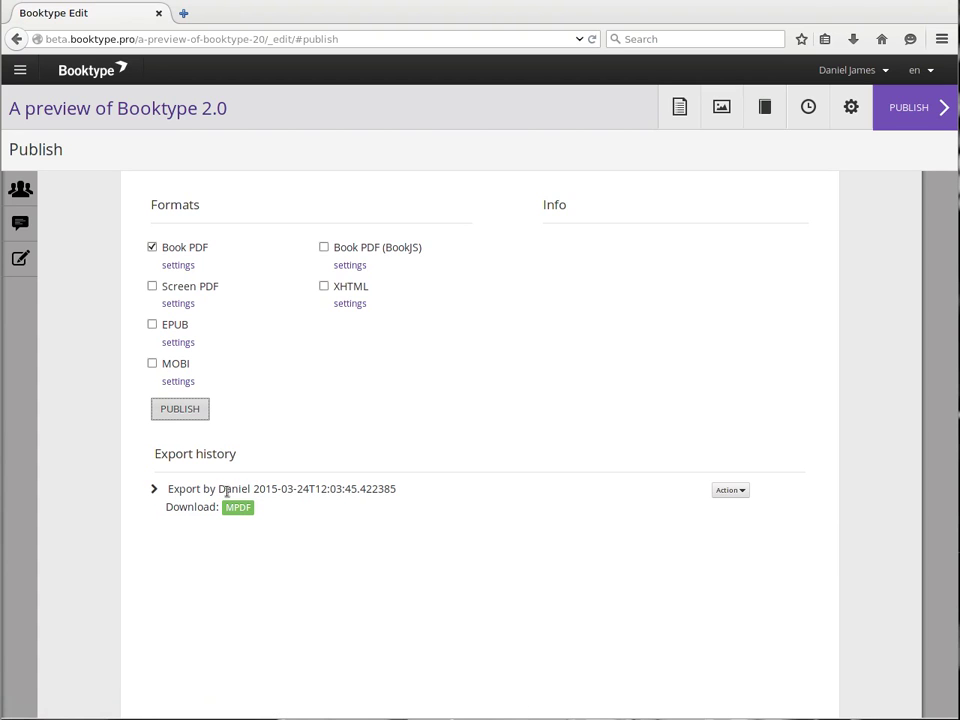
Highlight the exporter's name and timestamp in the new Export history entry.
left_click_drag(219, 489, 403, 495)
left_click(253, 489)
left_click(291, 557)
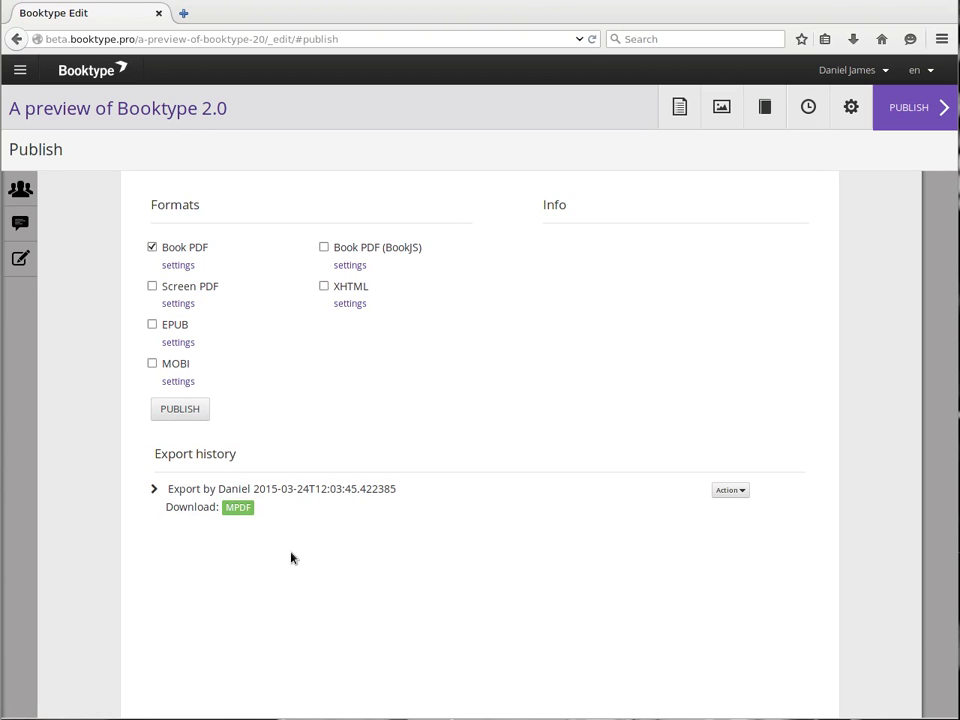